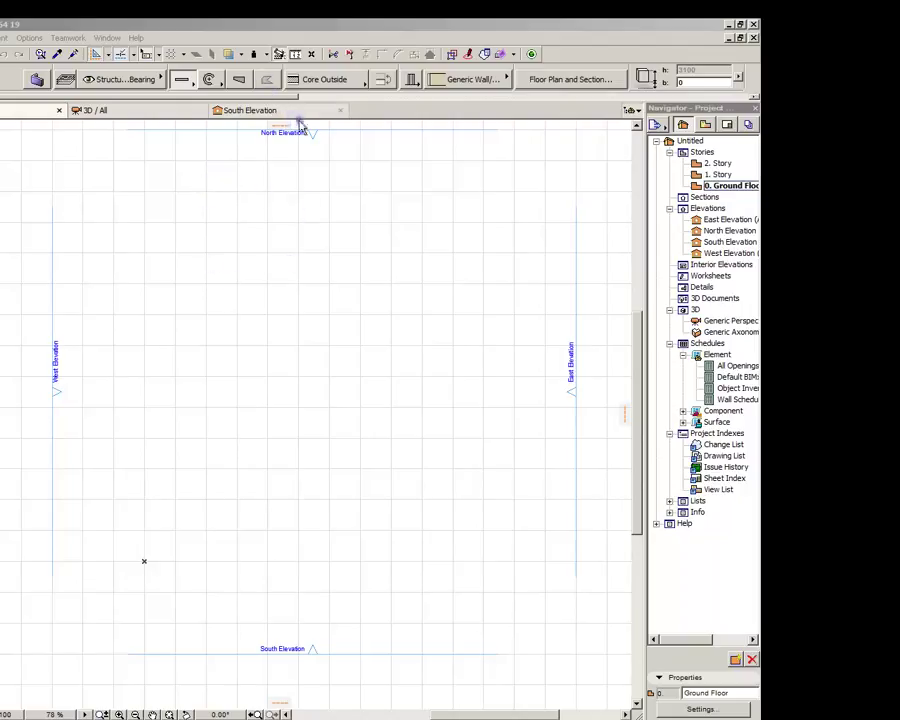
- Focus the ArchiCAD 19 window so the Open dialog lists the Templates folder
{"action": "left_click", "coordinate": [277, 24]}
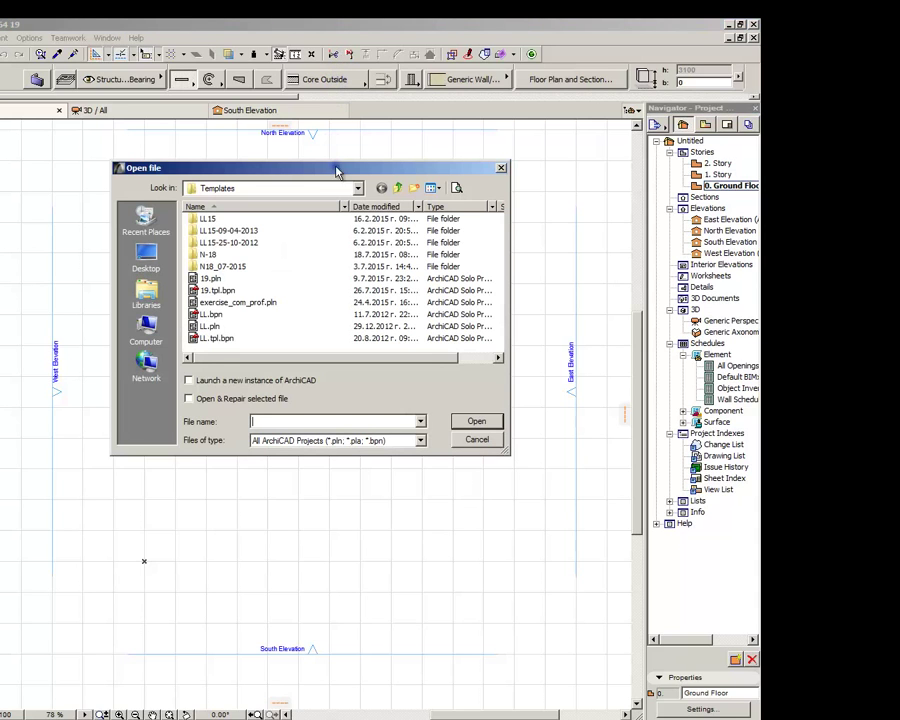
- Cancel the Open, Save and Print dialogs, then turn off the Standard toolbar
{"action": "left_click", "coordinate": [481, 440]}
{"action": "key", "text": "ctrl+s"}
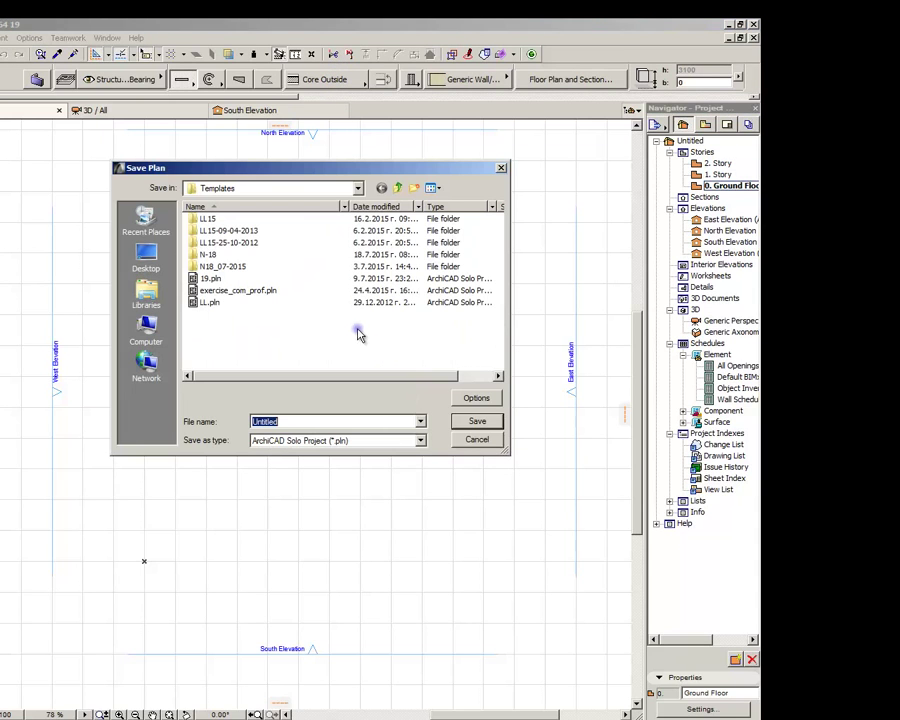
{"action": "left_click", "coordinate": [476, 439]}
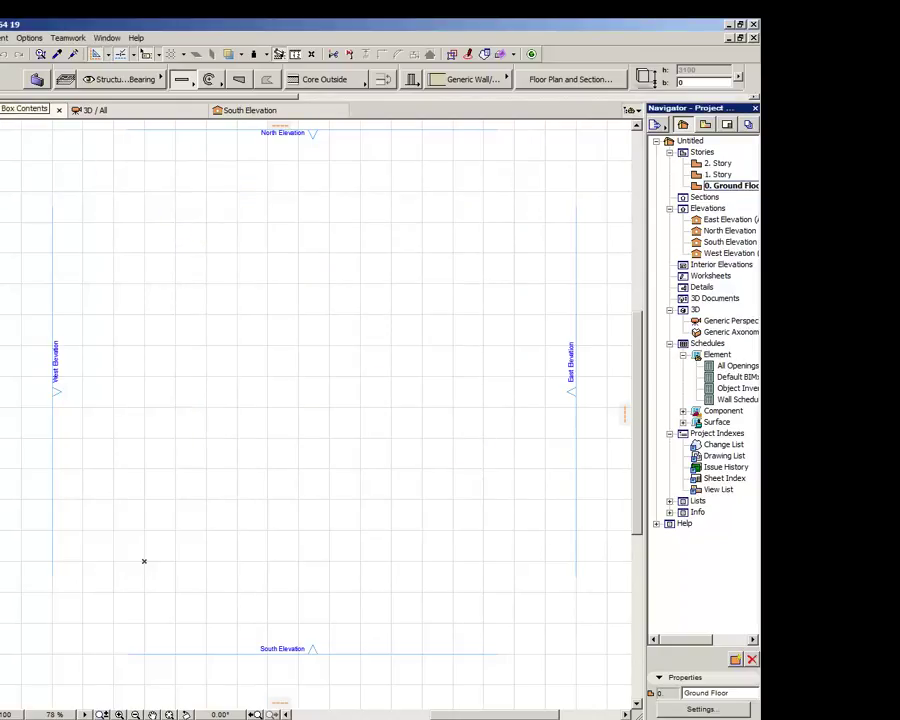
{"action": "key", "text": "ctrl+p"}
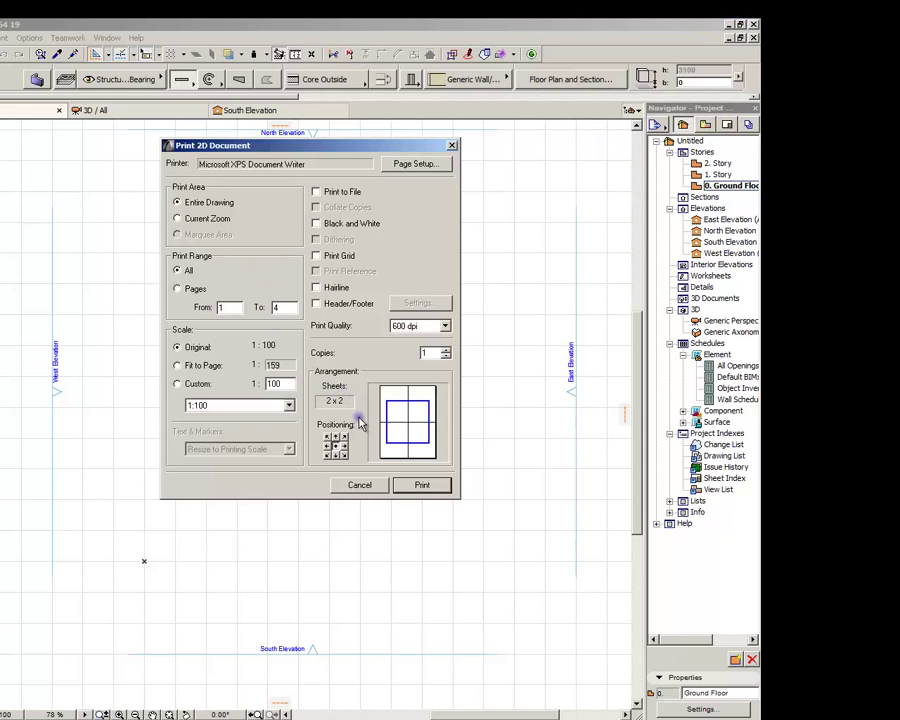
{"action": "left_click", "coordinate": [360, 490]}
{"action": "right_click", "coordinate": [567, 58]}
{"action": "left_click", "coordinate": [619, 246]}
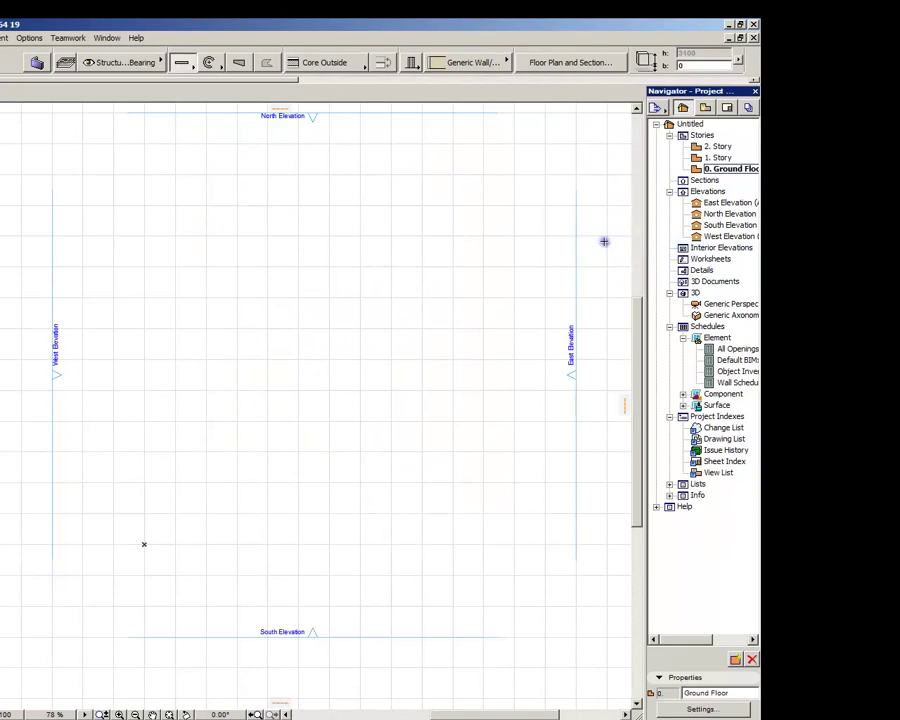
- Hide the tab bar from the Window menu and float the Toolbox as one narrow column
{"action": "left_click", "coordinate": [106, 37]}
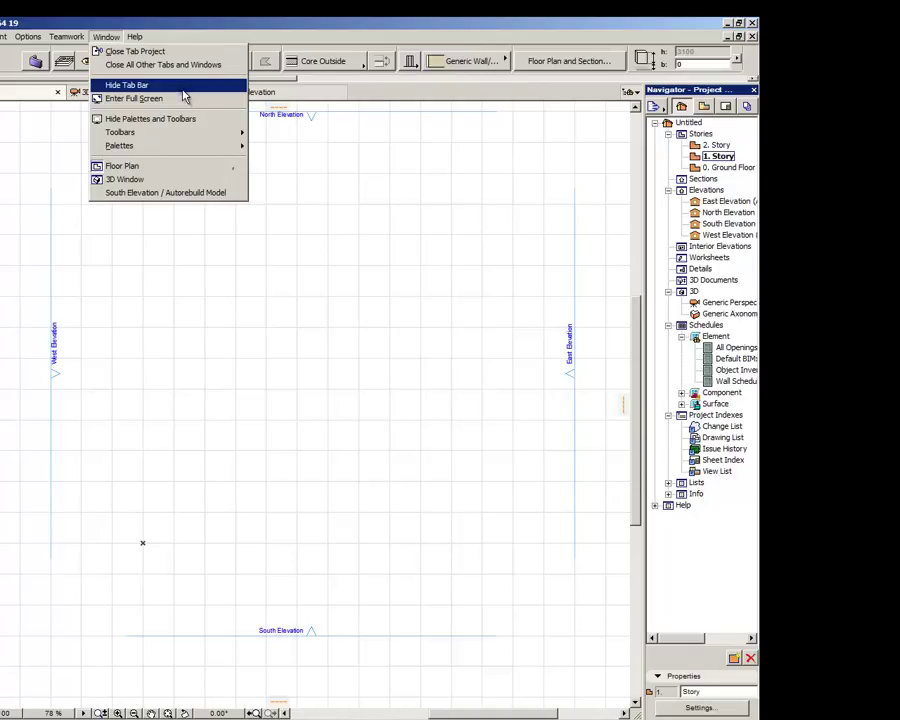
{"action": "left_click", "coordinate": [183, 89]}
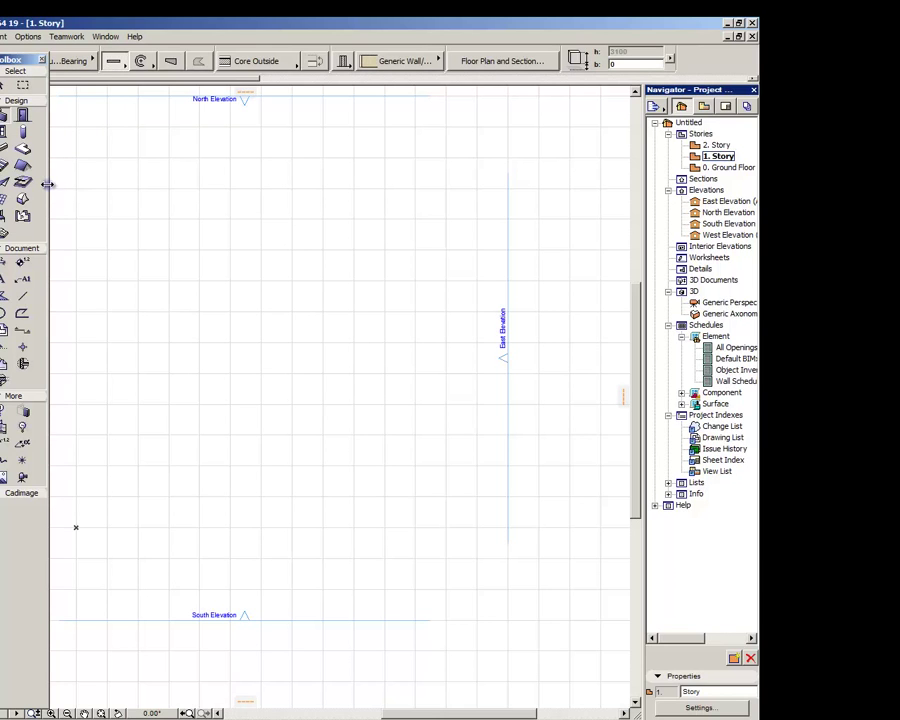
{"action": "left_click_drag", "start_coordinate": [47, 184], "coordinate": [12, 186]}
{"action": "left_click_drag", "start_coordinate": [6, 48], "coordinate": [28, 40]}
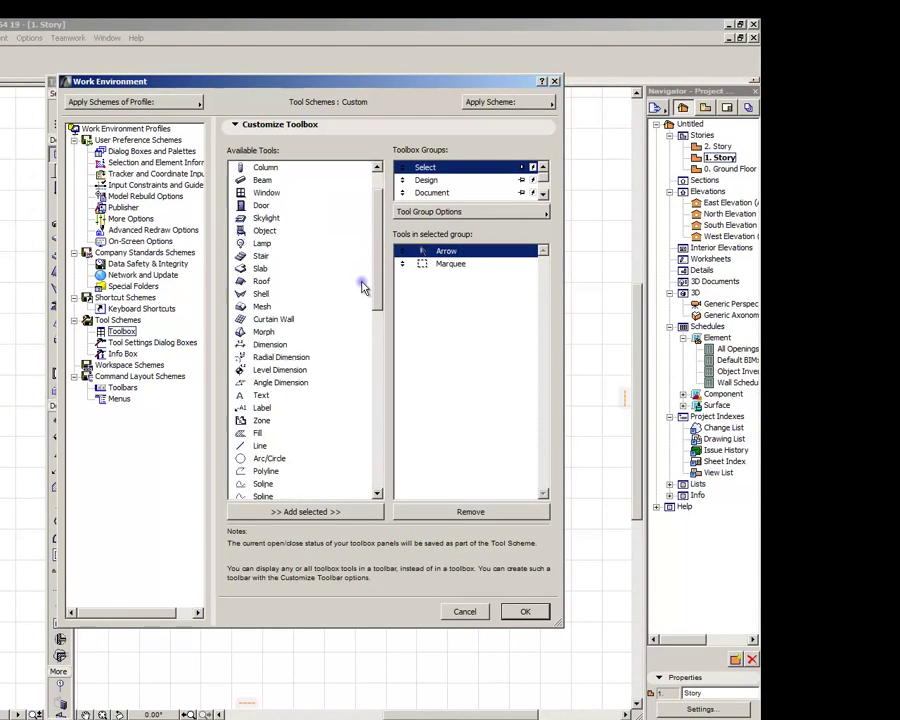
{"action": "left_click", "coordinate": [424, 181]}
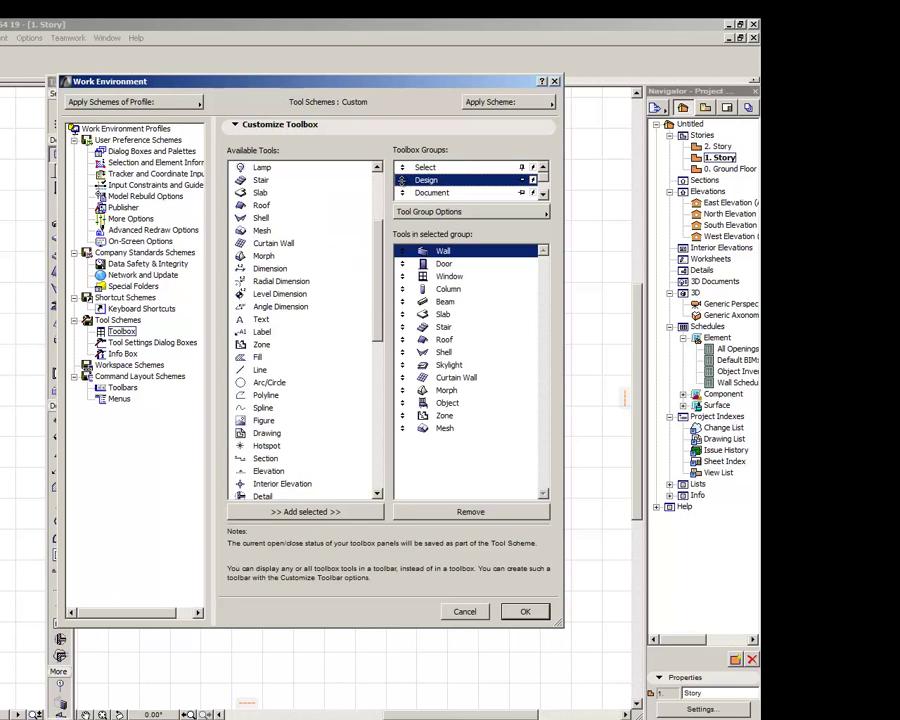
{"action": "left_click", "coordinate": [295, 271]}
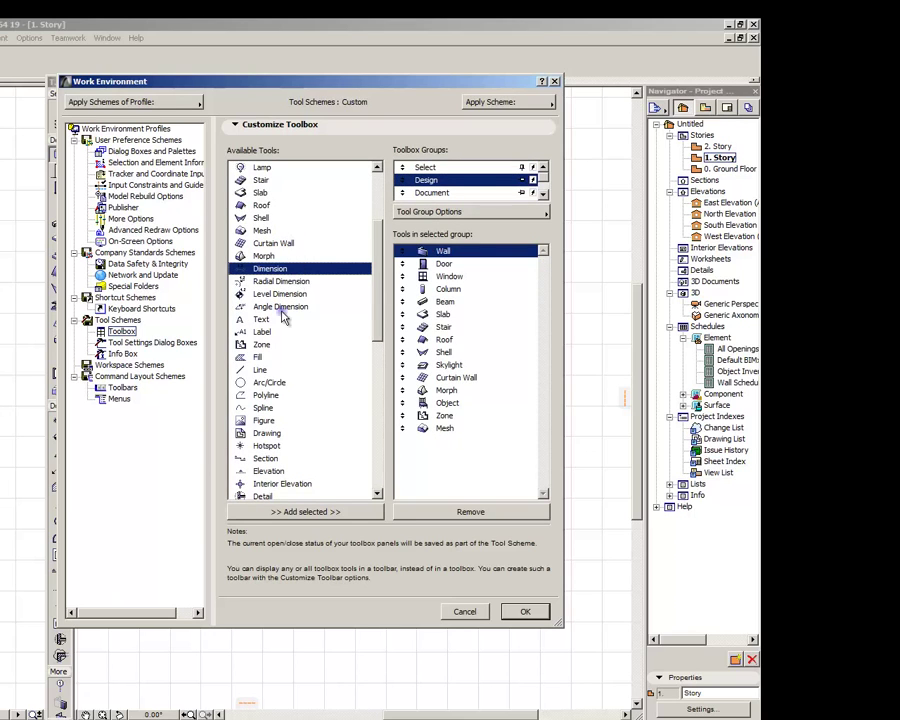
{"action": "left_click", "coordinate": [262, 344]}
{"action": "scroll", "coordinate": [264, 352], "scroll_direction": "down", "scroll_amount": 3}
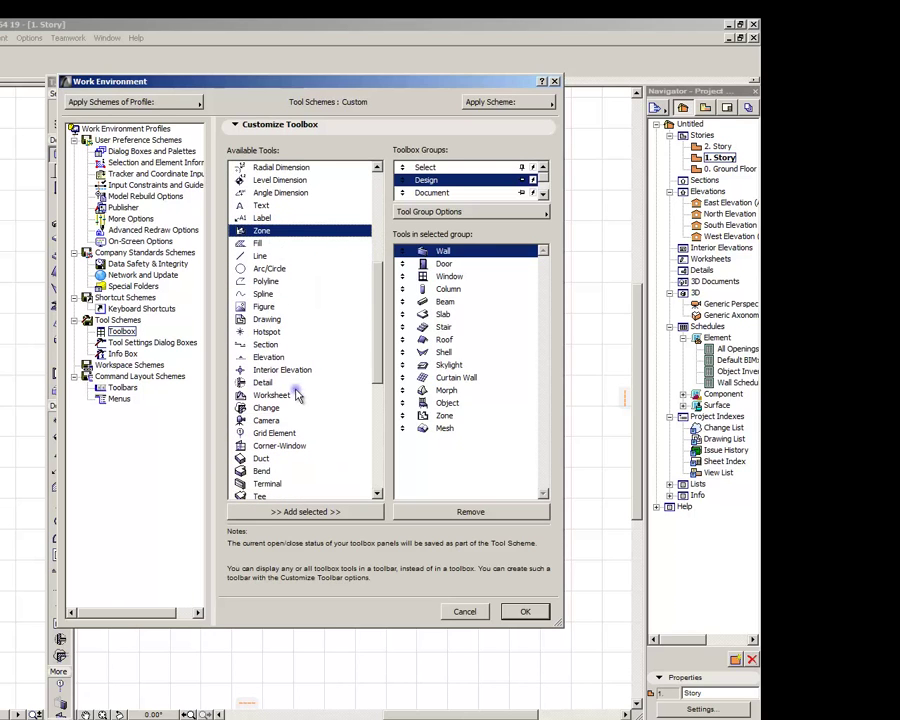
{"action": "left_click", "coordinate": [288, 355]}
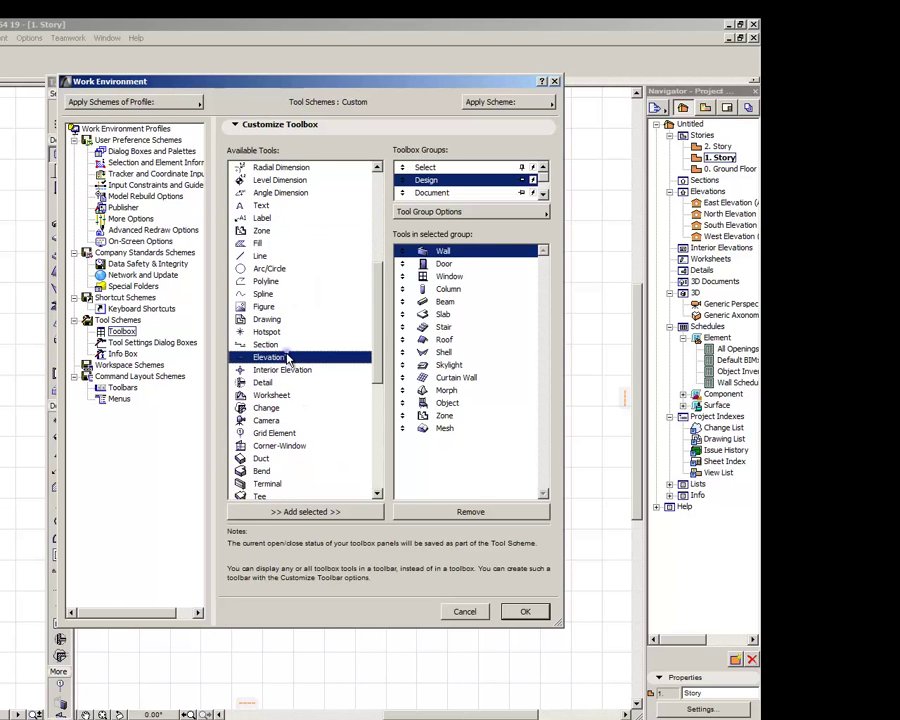
{"action": "scroll", "coordinate": [289, 356], "scroll_direction": "down", "scroll_amount": 2}
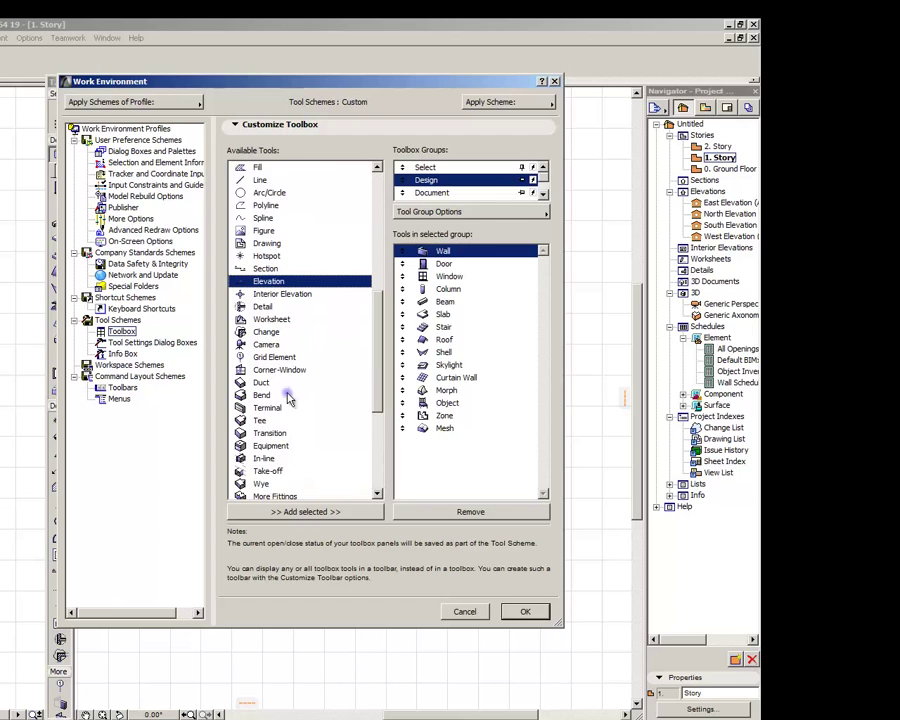
{"action": "left_click", "coordinate": [312, 513]}
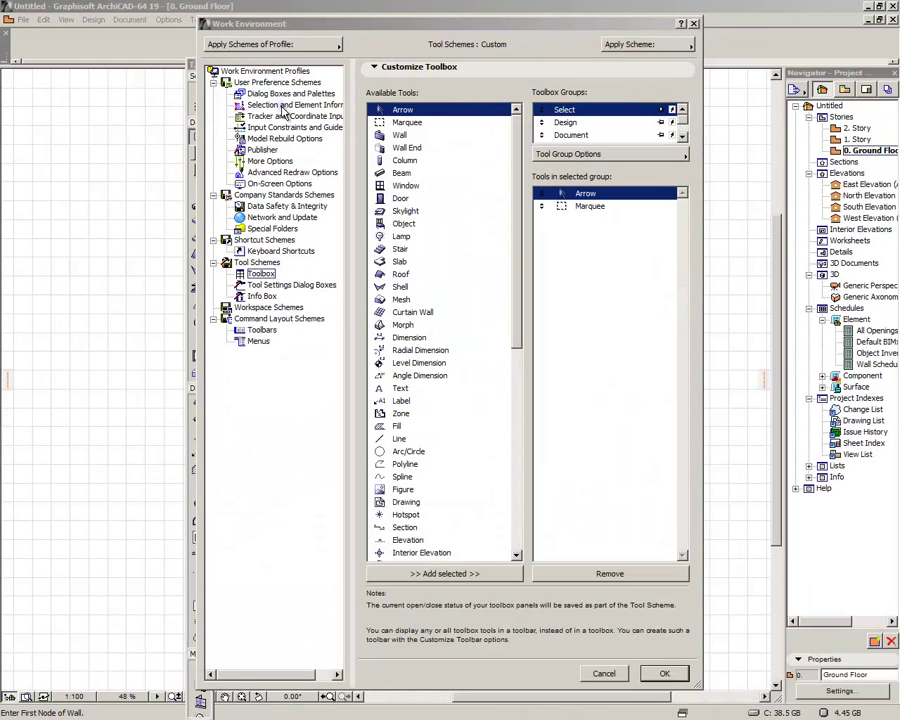
{"action": "left_click", "coordinate": [280, 105]}
{"action": "left_click", "coordinate": [285, 117]}
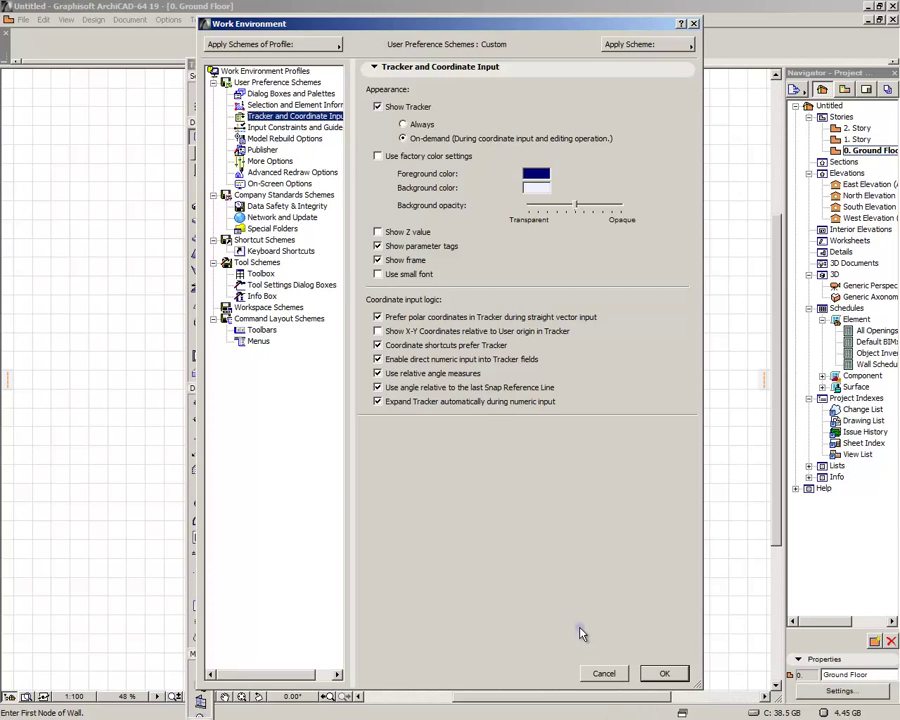
{"action": "left_click", "coordinate": [667, 676]}
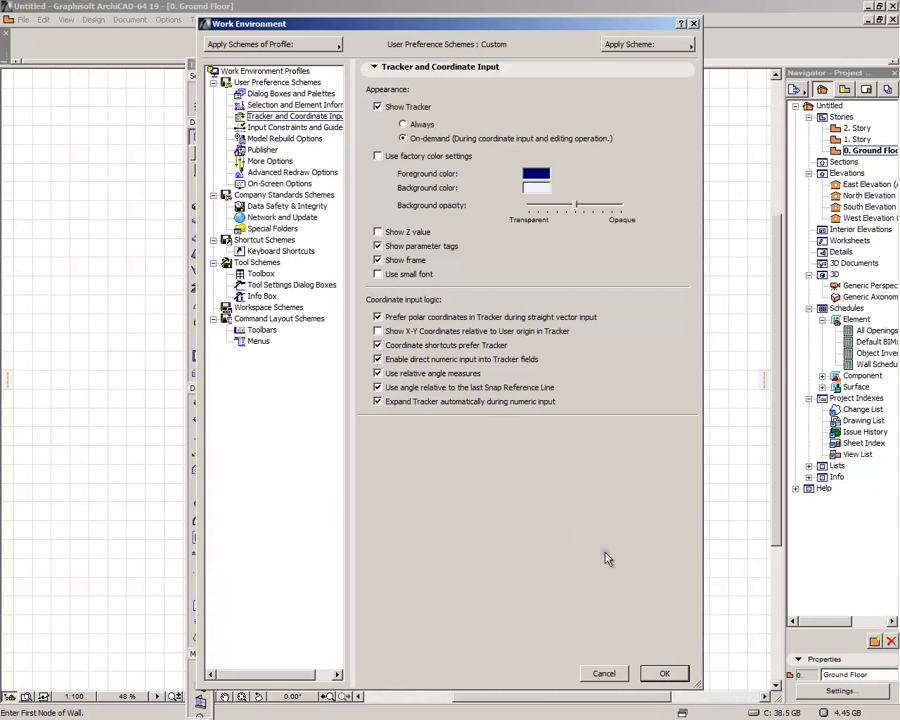
{"action": "left_click", "coordinate": [665, 673]}
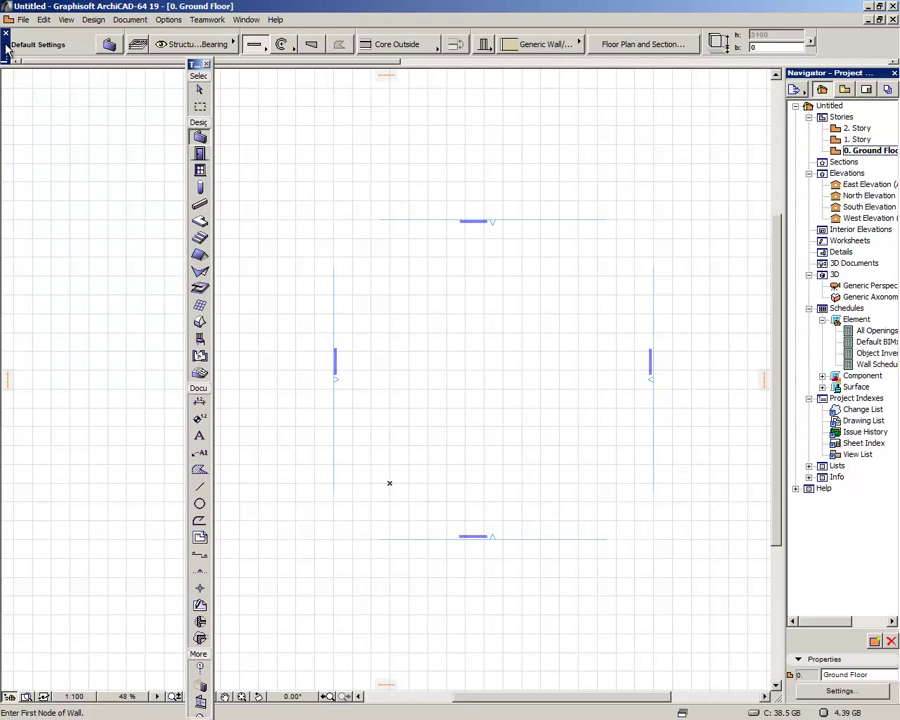
- Dock the single-column Toolbox at the far left with the Info Box docked vertically beside it
{"action": "left_click_drag", "start_coordinate": [5, 44], "coordinate": [6, 88]}
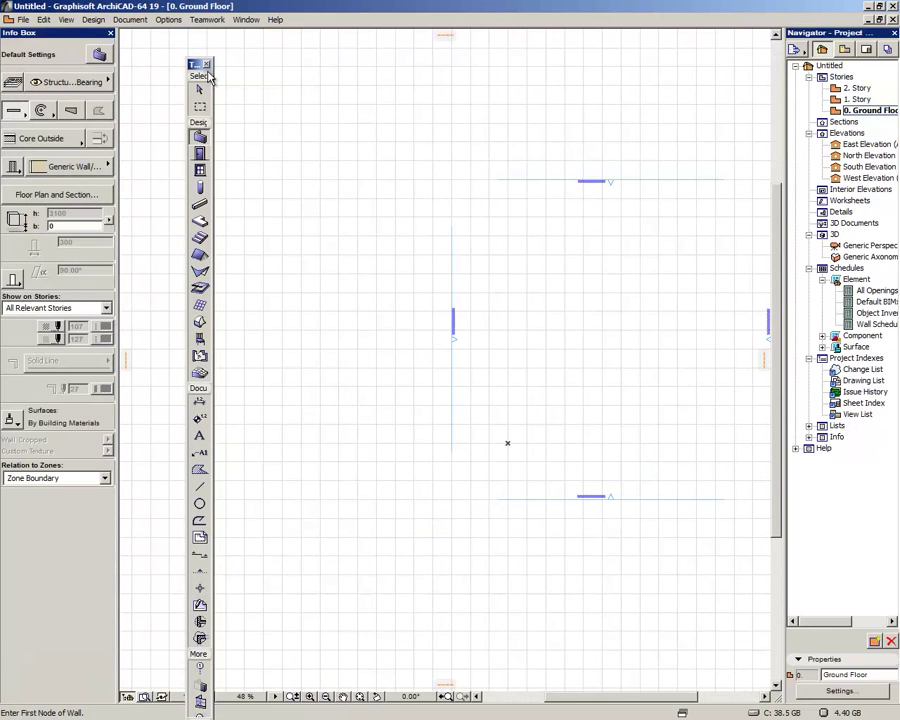
{"action": "left_click_drag", "start_coordinate": [205, 68], "coordinate": [130, 36]}
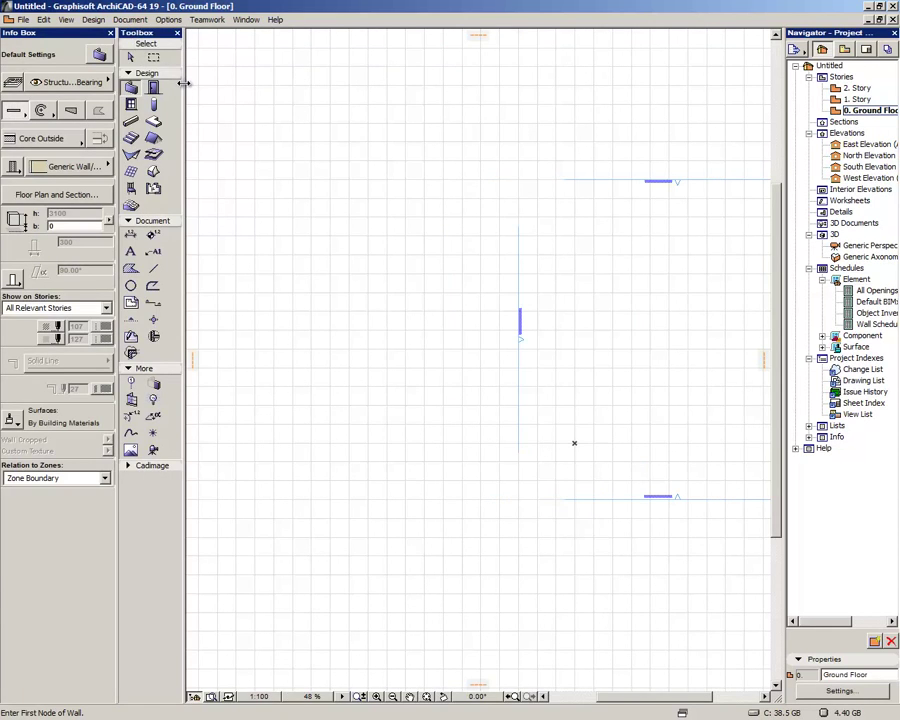
{"action": "left_click_drag", "start_coordinate": [185, 83], "coordinate": [145, 83]}
{"action": "left_click_drag", "start_coordinate": [130, 34], "coordinate": [244, 76]}
{"action": "mouse_move", "coordinate": [60, 33]}
{"action": "left_mouse_down"}
{"action": "mouse_move", "coordinate": [110, 30]}
{"action": "mouse_move", "coordinate": [56, 54]}
{"action": "mouse_move", "coordinate": [240, 76]}
{"action": "mouse_move", "coordinate": [238, 107]}
{"action": "left_mouse_up"}
{"action": "left_click_drag", "start_coordinate": [62, 90], "coordinate": [118, 73]}
{"action": "left_click_drag", "start_coordinate": [245, 80], "coordinate": [12, 36]}
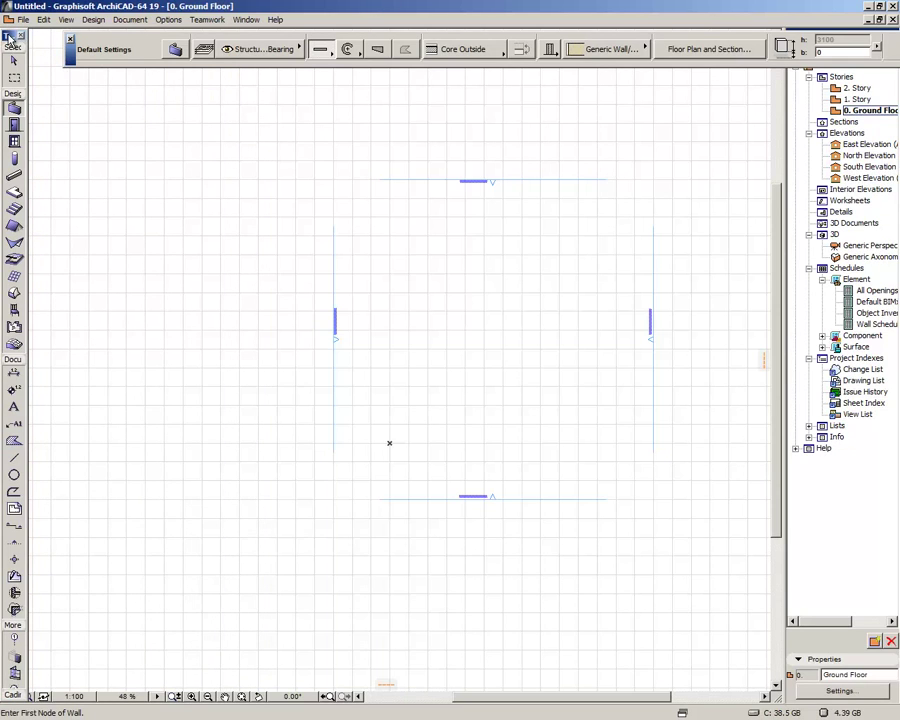
{"action": "left_click_drag", "start_coordinate": [8, 36], "coordinate": [9, 37]}
{"action": "left_click_drag", "start_coordinate": [68, 58], "coordinate": [37, 62]}
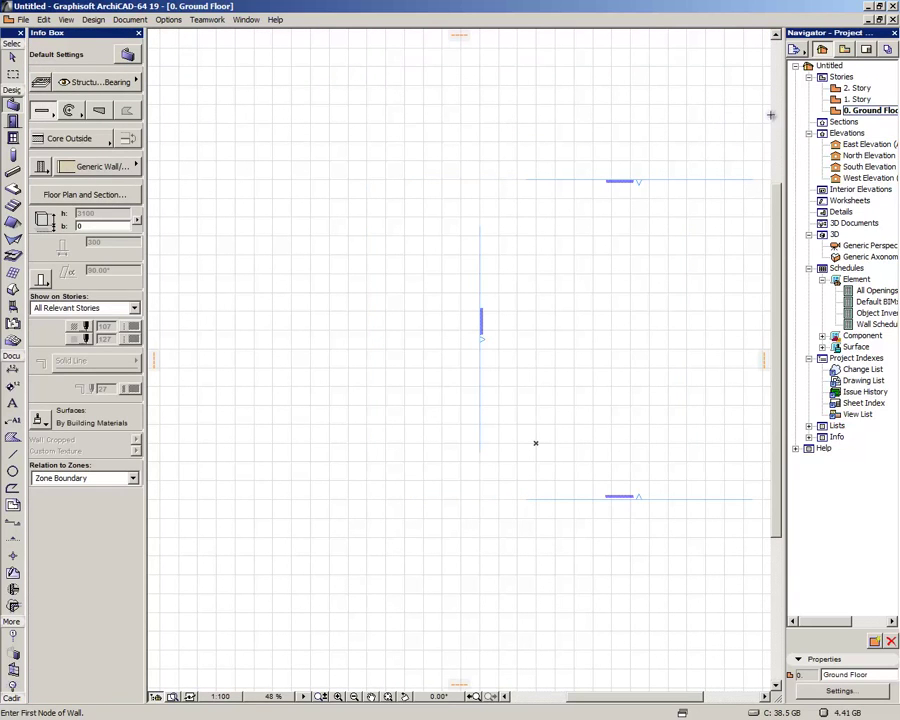
- Show the Favorites palette, dock it under the Info Box, and apply the first wall favorite
{"action": "left_click", "coordinate": [245, 22]}
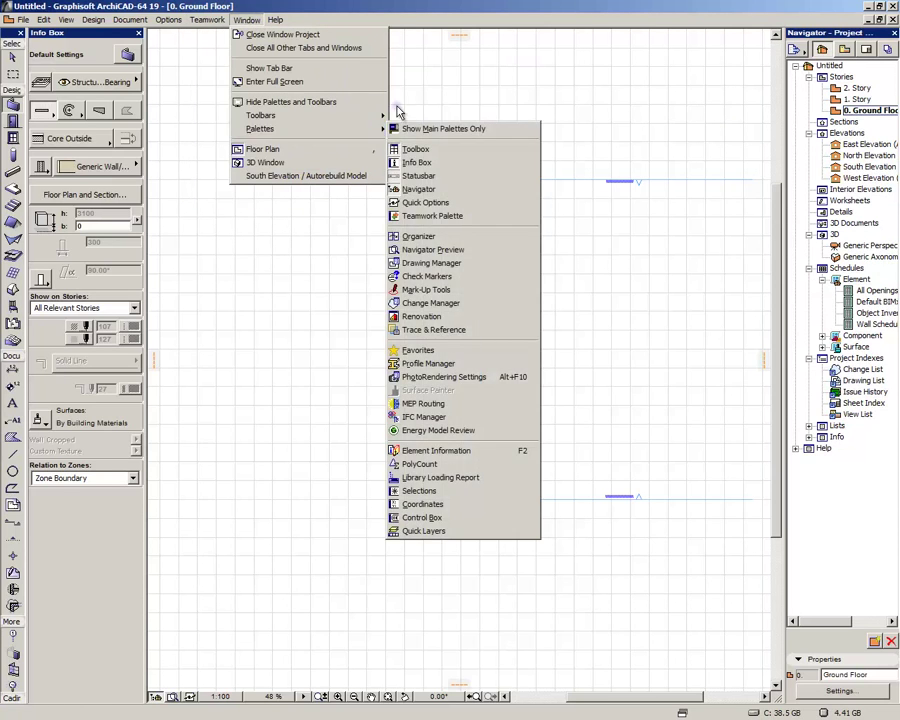
{"action": "mouse_move", "coordinate": [378, 137]}
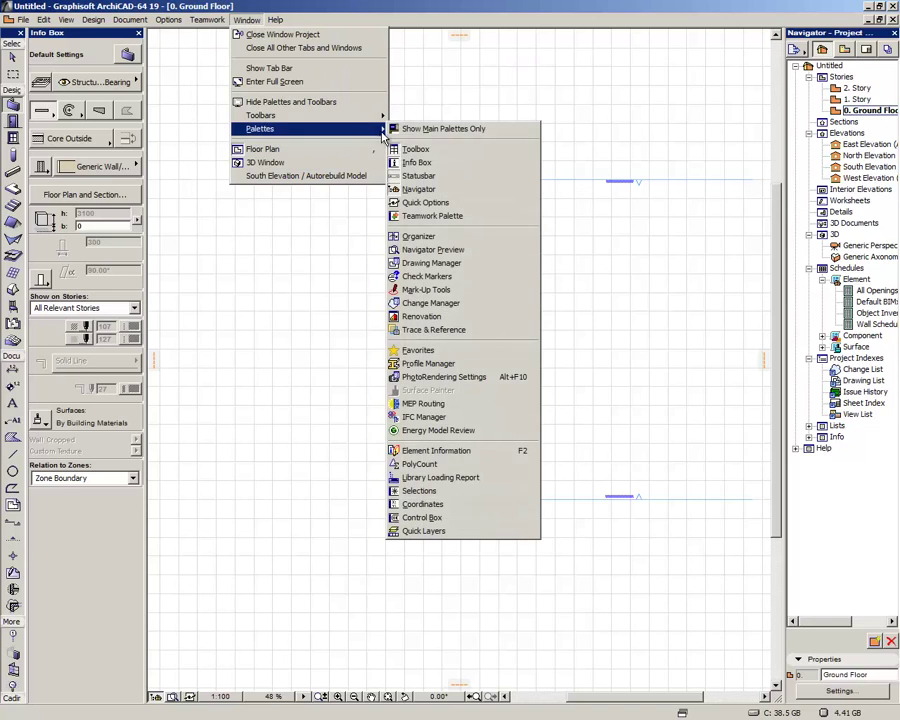
{"action": "left_click", "coordinate": [466, 360]}
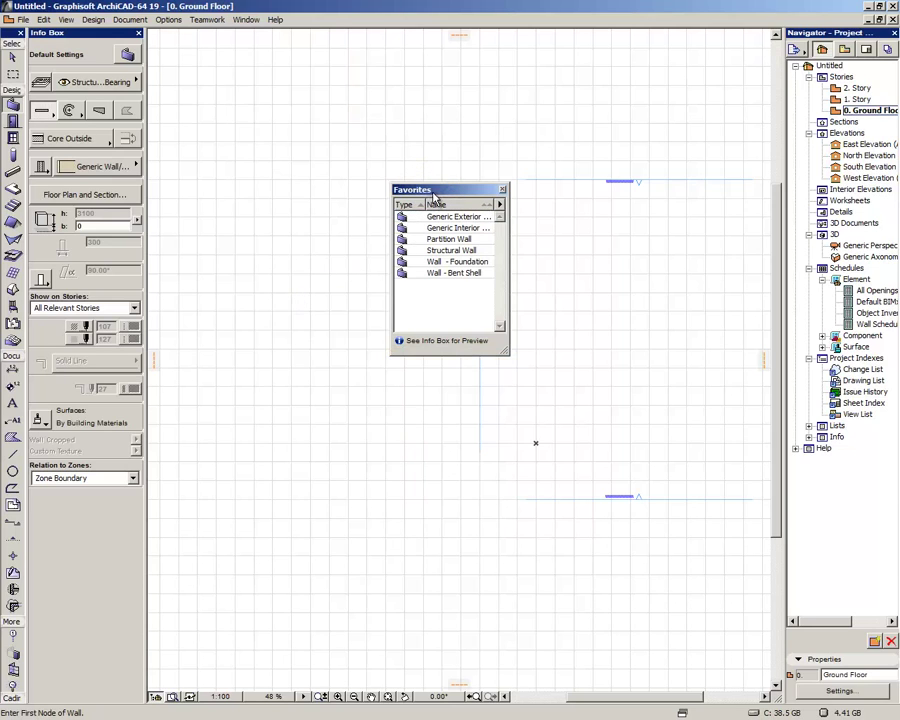
{"action": "left_click_drag", "start_coordinate": [431, 190], "coordinate": [72, 543]}
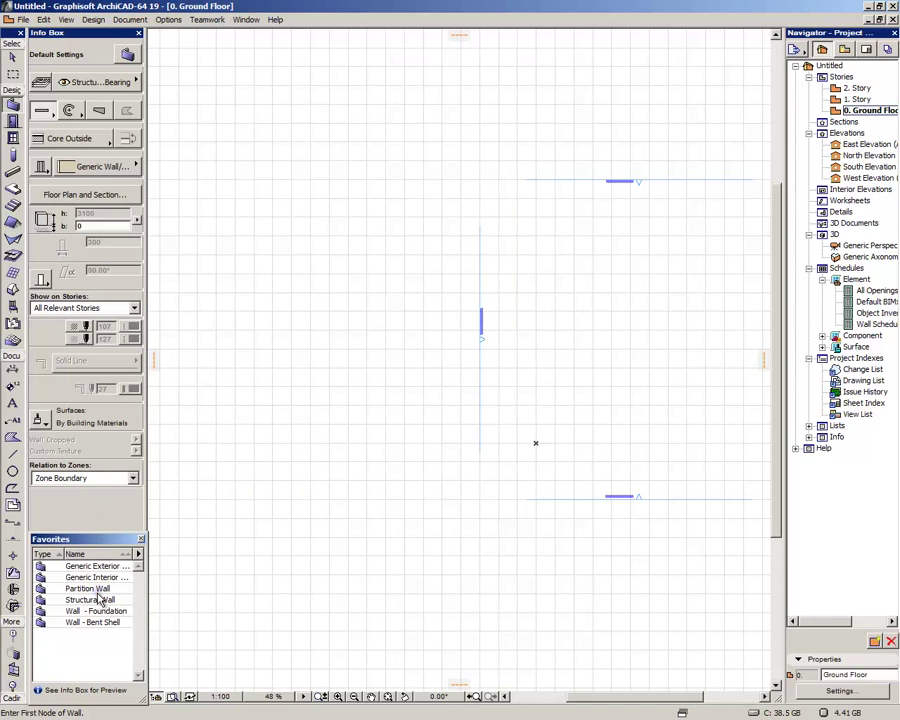
{"action": "left_click", "coordinate": [97, 566]}
- Draw a straight test wall on the Ground Floor plan with the Wall tool
{"action": "key", "text": "d"}
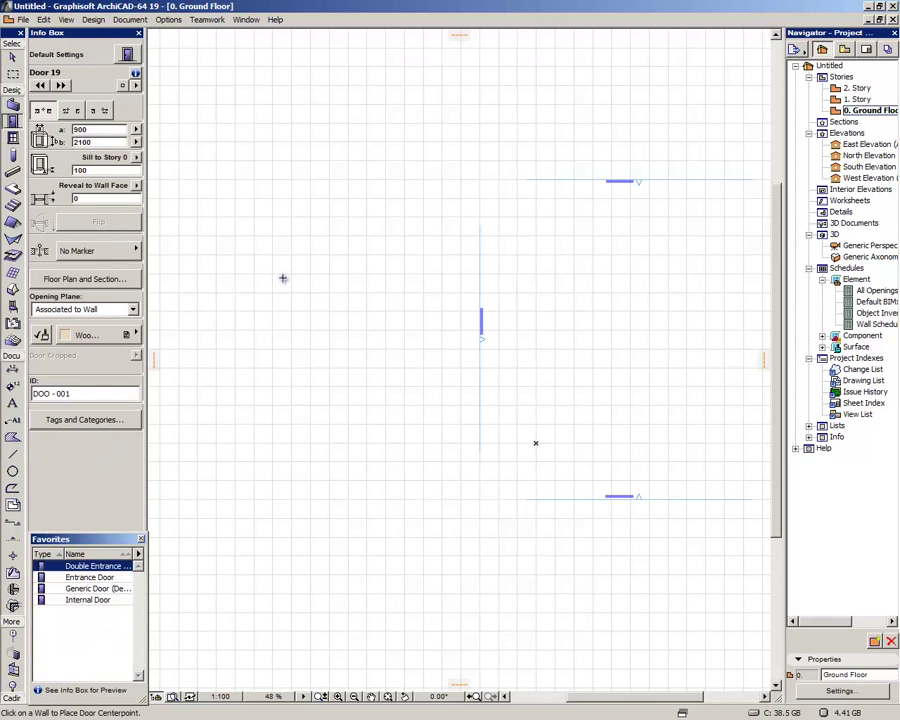
{"action": "key", "text": "w"}
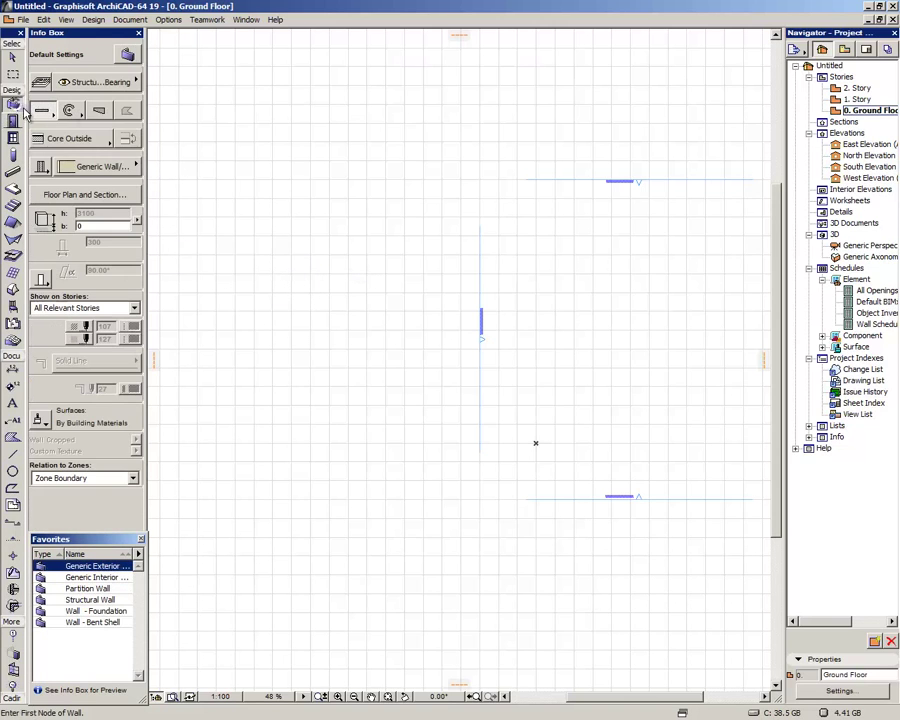
{"action": "left_click", "coordinate": [268, 268]}
{"action": "left_click", "coordinate": [467, 268]}
{"action": "scroll", "coordinate": [402, 262], "scroll_direction": "up", "scroll_amount": 5}
{"action": "scroll", "coordinate": [420, 376], "scroll_direction": "up", "scroll_amount": 2}
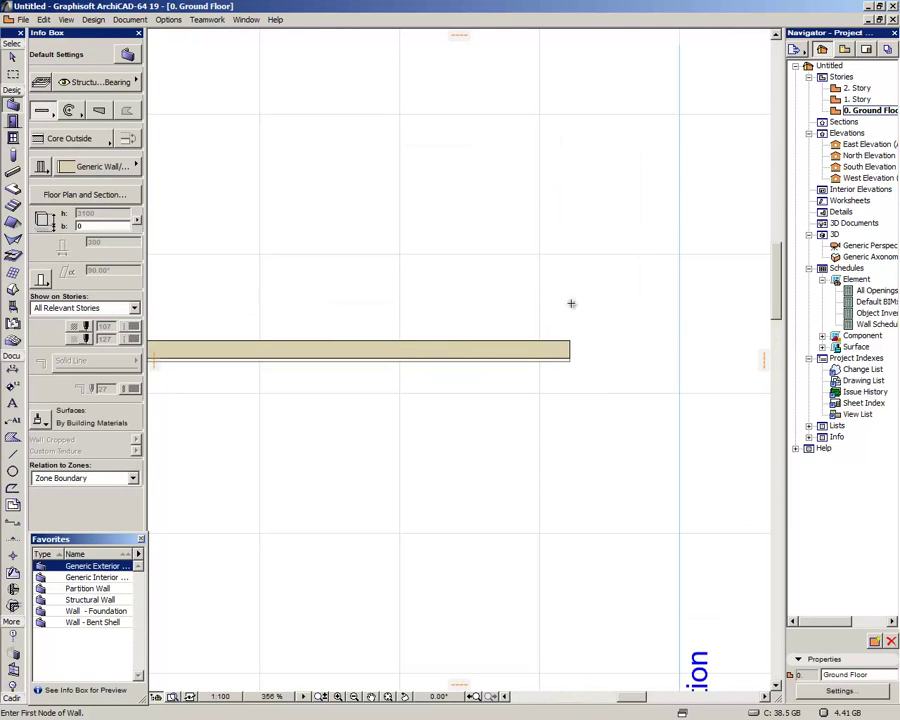
- Select the test wall and make it a 215 Block Insulated Cavity Plastered composite
{"action": "key", "text": "Escape"}
{"action": "left_click", "coordinate": [566, 350]}
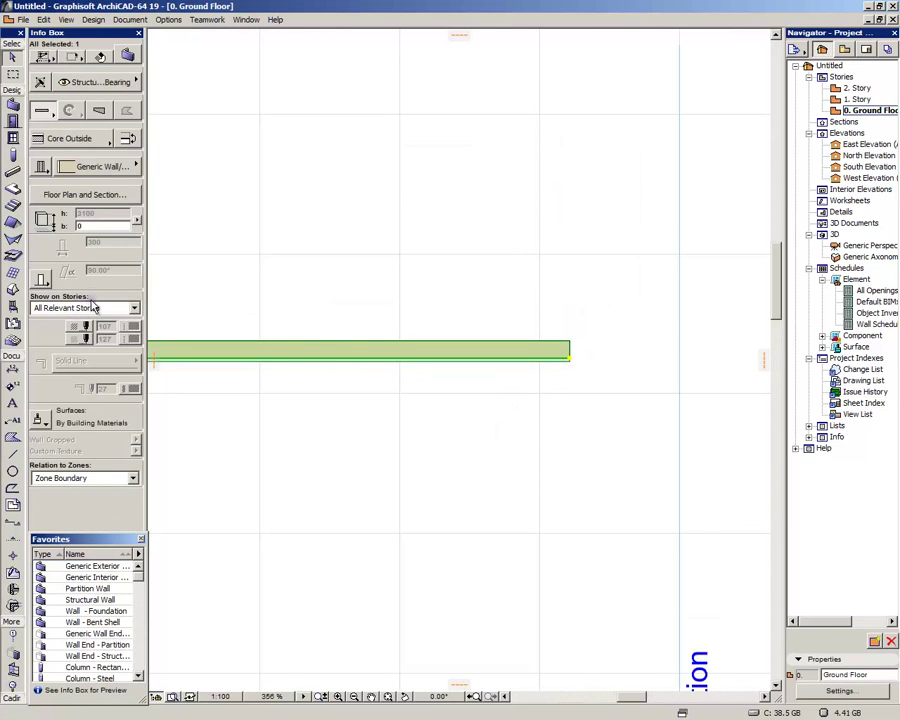
{"action": "left_click", "coordinate": [106, 166]}
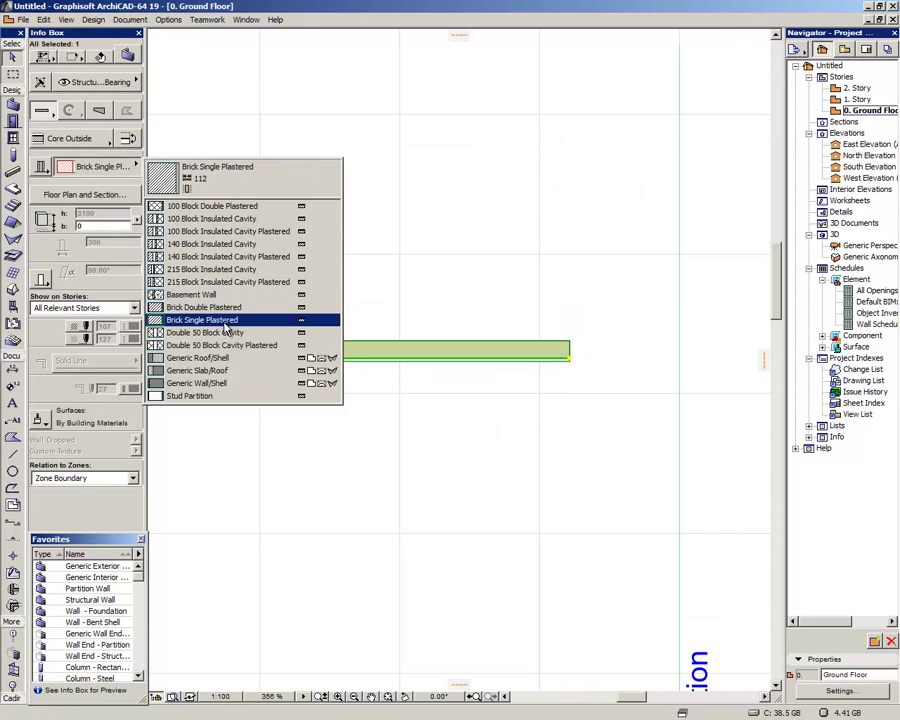
{"action": "left_click", "coordinate": [222, 269]}
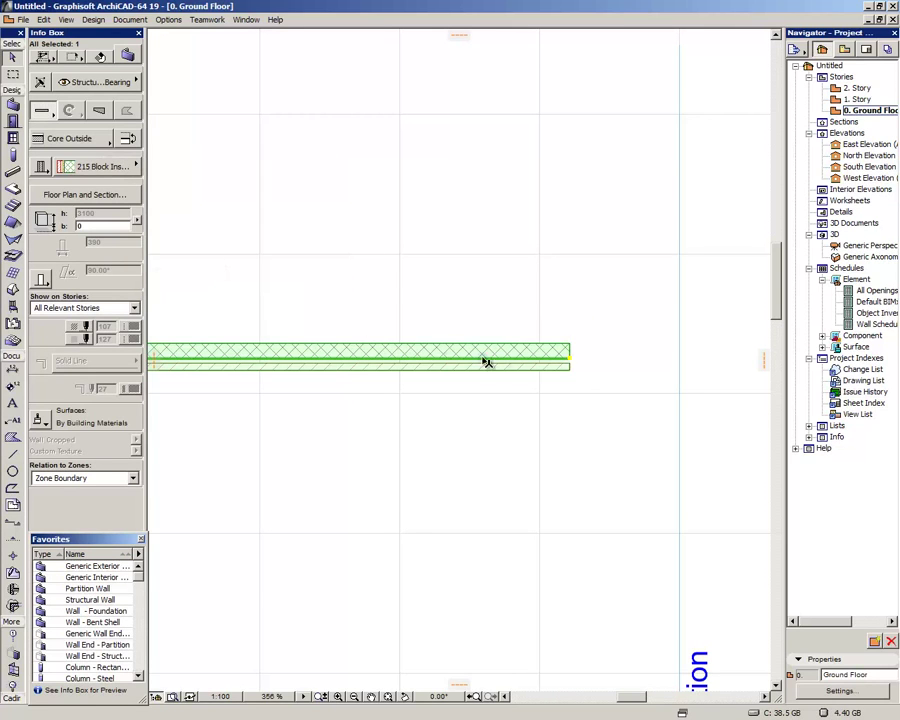
{"action": "scroll", "coordinate": [358, 380], "scroll_direction": "up", "scroll_amount": 3}
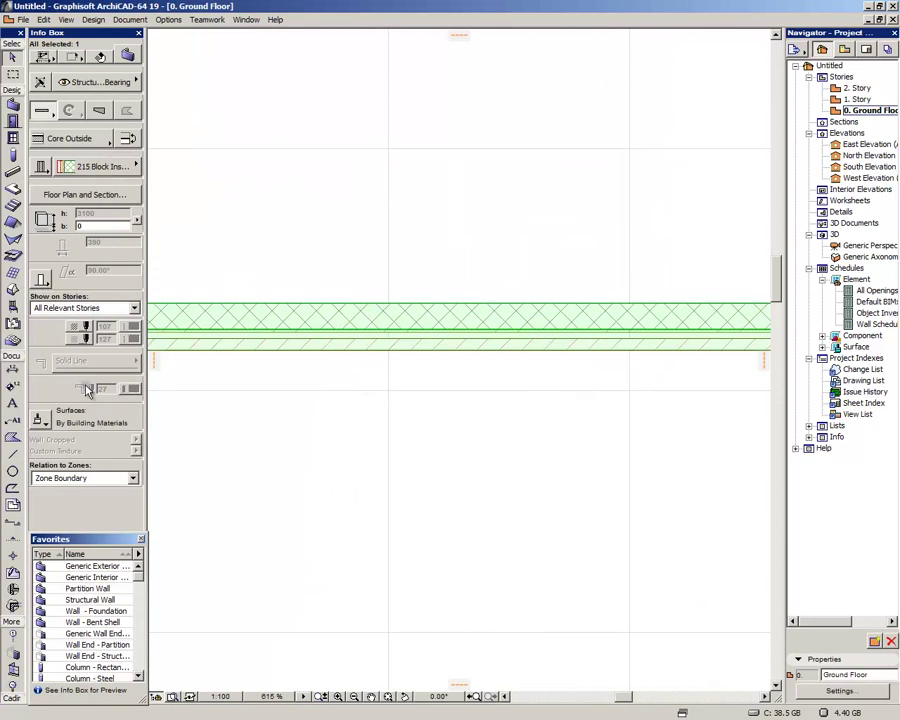
- Set the wall's Uncut Line Pen to 27 in its floor plan display settings
{"action": "left_click", "coordinate": [82, 194]}
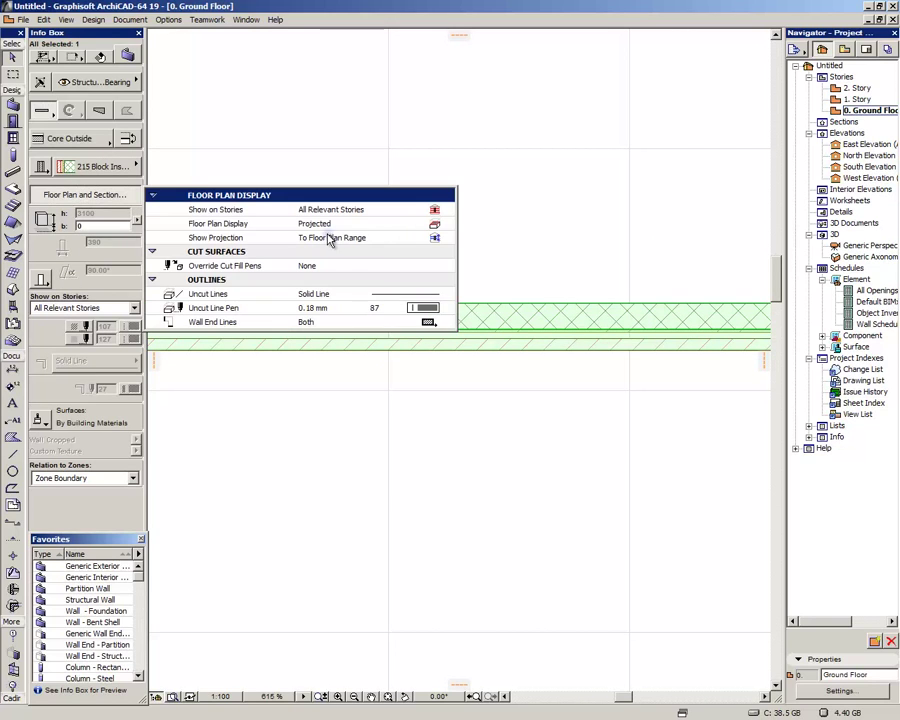
{"action": "left_click", "coordinate": [446, 312]}
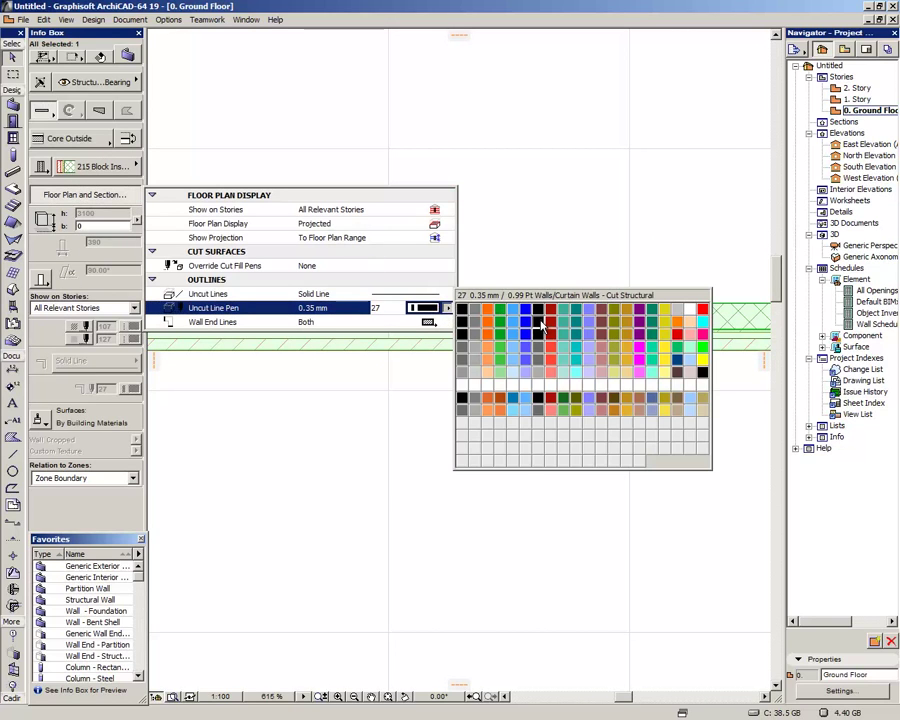
{"action": "left_click", "coordinate": [540, 325]}
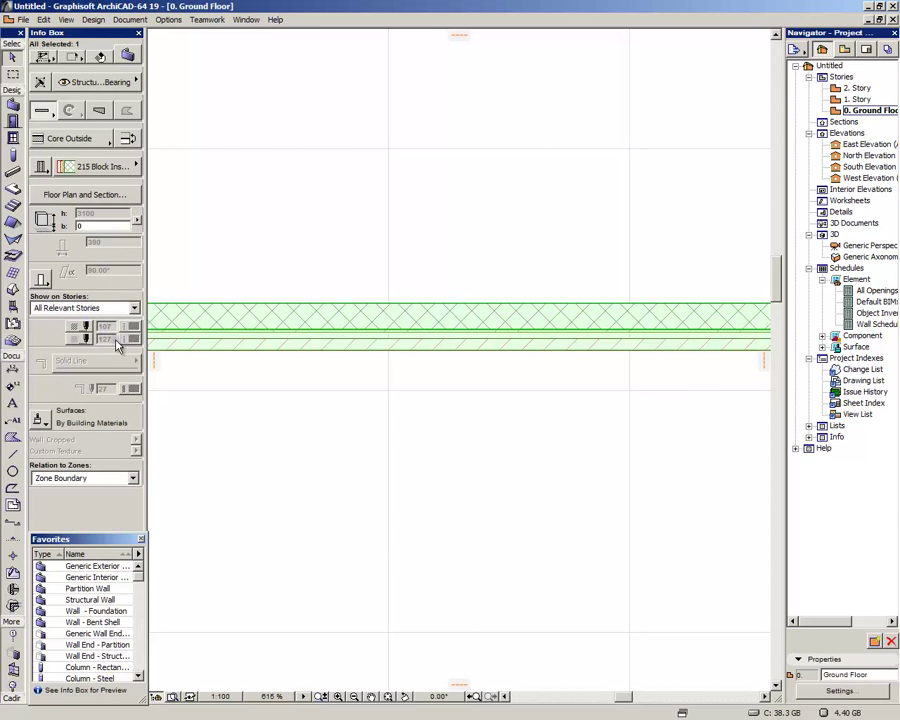
{"action": "scroll", "coordinate": [598, 293], "scroll_direction": "down", "scroll_amount": 5}
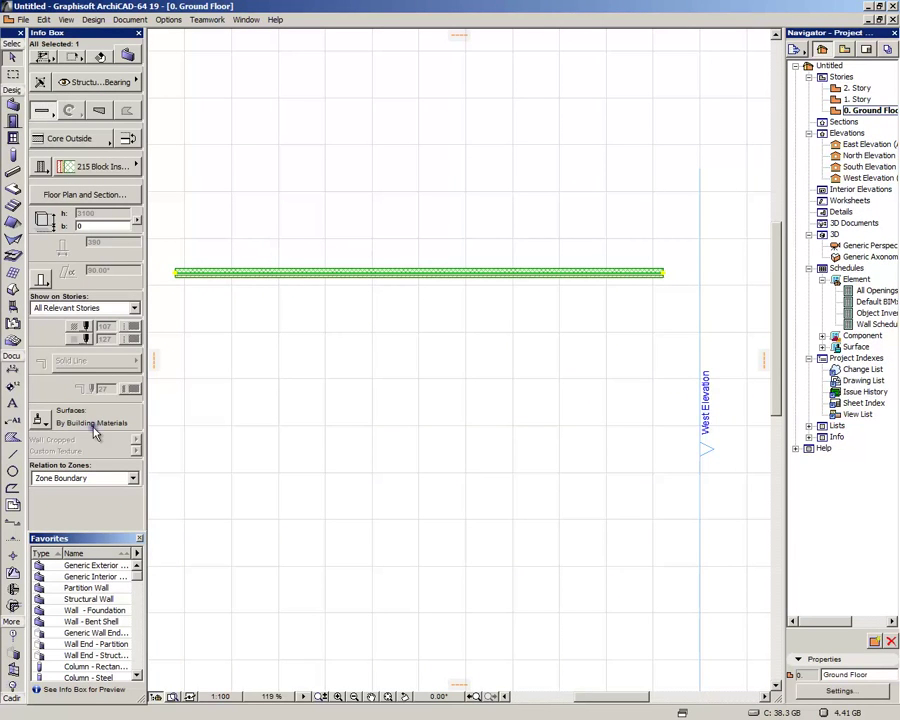
- Save the selected wall's settings as a new favourite named MyWall
{"action": "double_click", "coordinate": [128, 565]}
{"action": "left_click", "coordinate": [137, 556]}
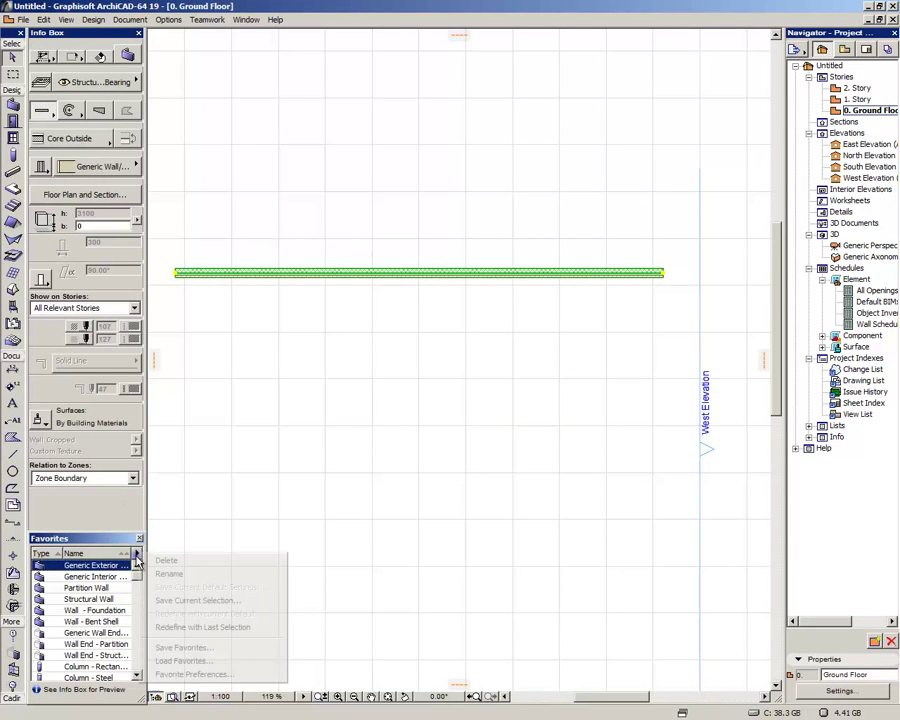
{"action": "left_click", "coordinate": [206, 601]}
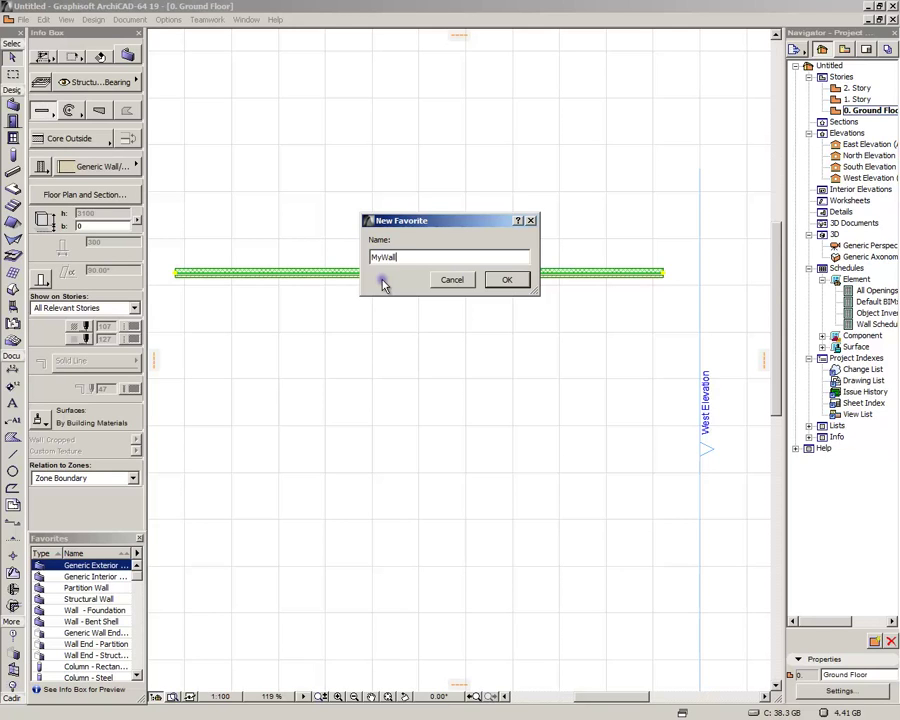
{"action": "key", "text": "Return"}
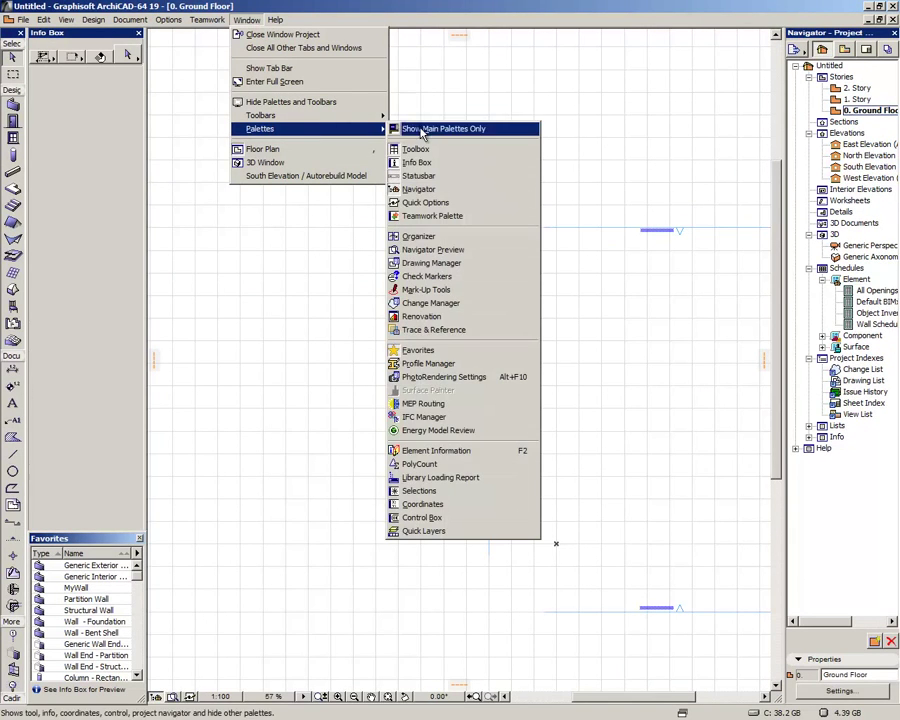
- Show the Trace & Reference palette and float it over the plan
{"action": "left_click", "coordinate": [433, 330]}
{"action": "mouse_move", "coordinate": [460, 201]}
{"action": "left_mouse_down"}
{"action": "mouse_move", "coordinate": [615, 320]}
{"action": "mouse_move", "coordinate": [743, 376]}
{"action": "mouse_move", "coordinate": [319, 231]}
{"action": "mouse_move", "coordinate": [788, 490]}
{"action": "mouse_move", "coordinate": [675, 398]}
{"action": "mouse_move", "coordinate": [585, 406]}
{"action": "mouse_move", "coordinate": [790, 474]}
{"action": "mouse_move", "coordinate": [836, 548]}
{"action": "mouse_move", "coordinate": [852, 554]}
{"action": "left_mouse_up"}
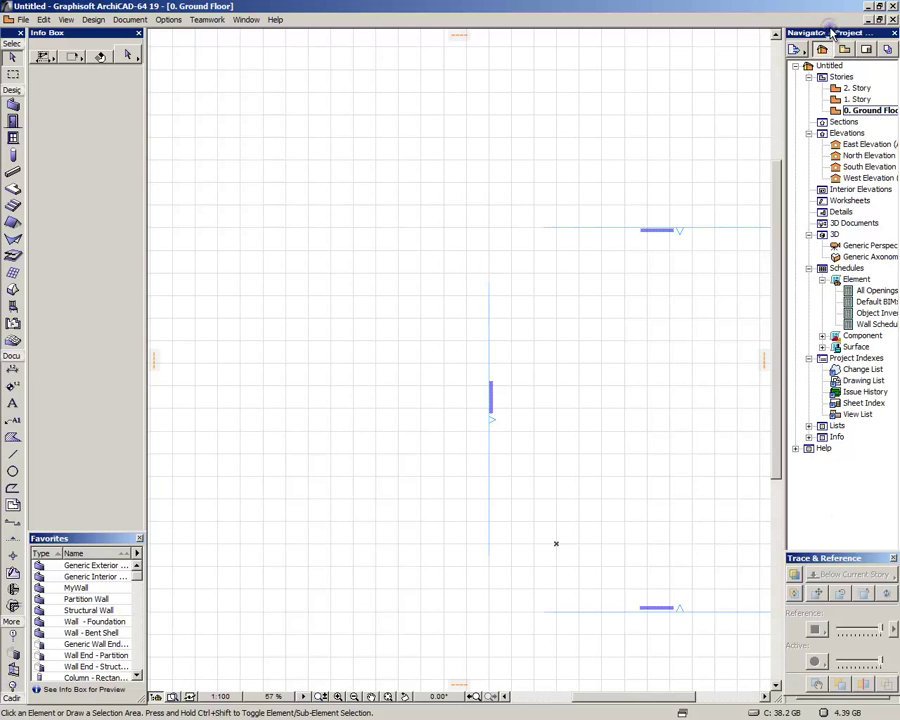
{"action": "mouse_move", "coordinate": [850, 558]}
{"action": "left_mouse_down"}
{"action": "mouse_move", "coordinate": [856, 496]}
{"action": "mouse_move", "coordinate": [704, 530]}
{"action": "mouse_move", "coordinate": [708, 536]}
{"action": "left_mouse_up"}
- Shorten the Navigator, collapse Schedules, and redock both palettes on the right side
{"action": "left_click_drag", "start_coordinate": [845, 37], "coordinate": [700, 10]}
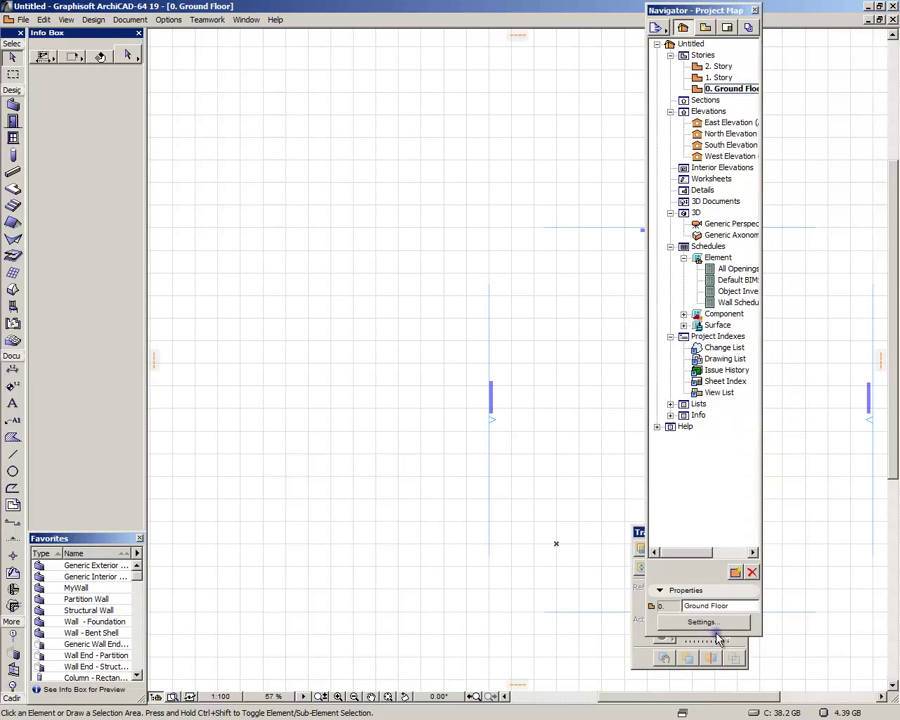
{"action": "left_click_drag", "start_coordinate": [718, 636], "coordinate": [703, 409]}
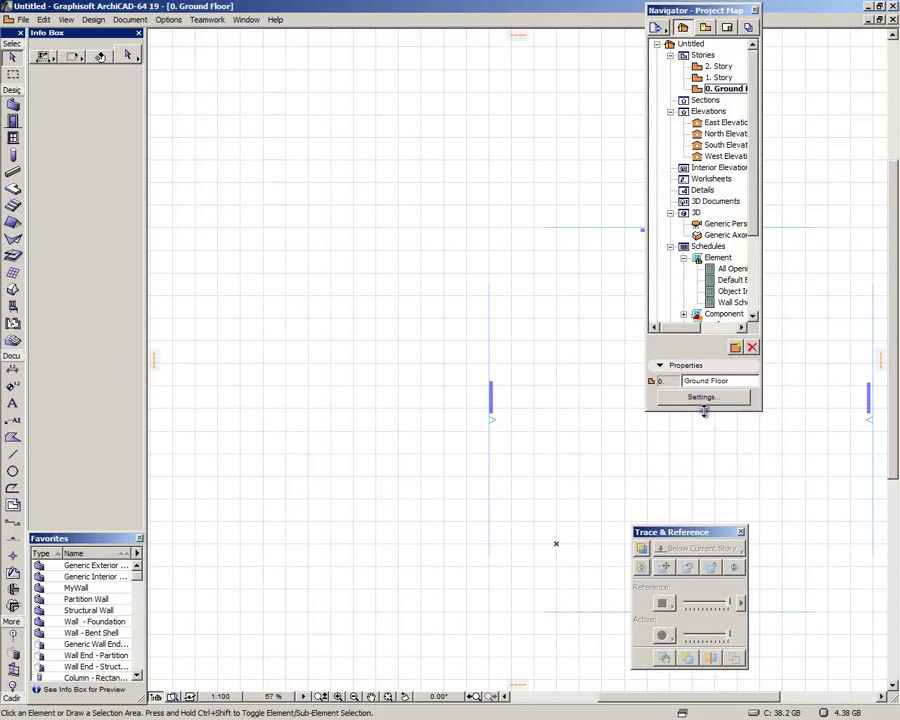
{"action": "left_click", "coordinate": [673, 247]}
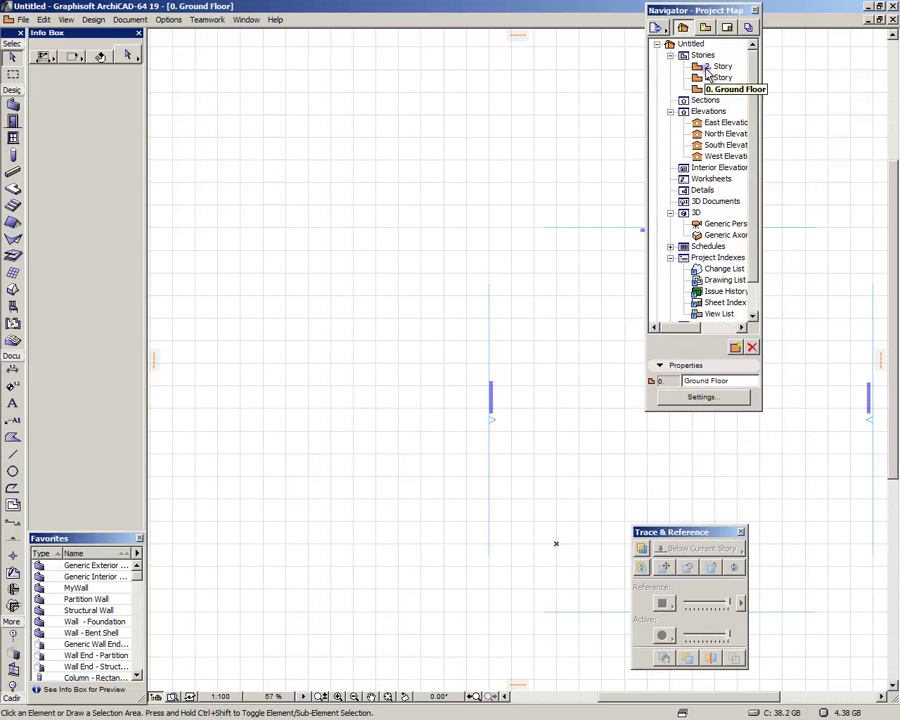
{"action": "mouse_move", "coordinate": [704, 9]}
{"action": "left_mouse_down"}
{"action": "mouse_move", "coordinate": [880, 64]}
{"action": "mouse_move", "coordinate": [852, 34]}
{"action": "mouse_move", "coordinate": [828, 32]}
{"action": "left_mouse_up"}
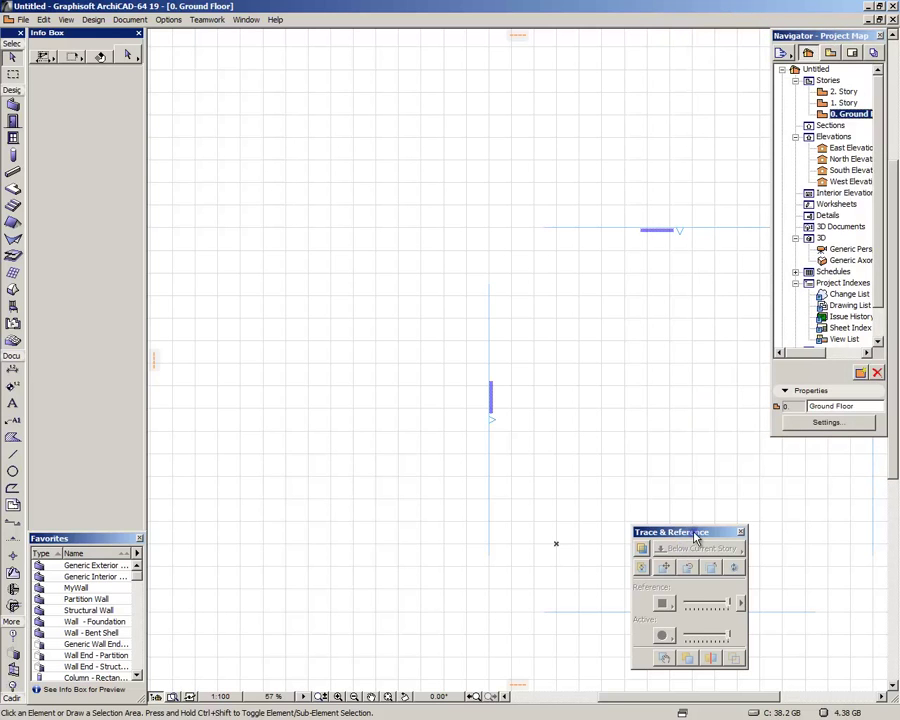
{"action": "mouse_move", "coordinate": [693, 532]}
{"action": "left_mouse_down"}
{"action": "mouse_move", "coordinate": [840, 546]}
{"action": "mouse_move", "coordinate": [836, 558]}
{"action": "left_mouse_up"}
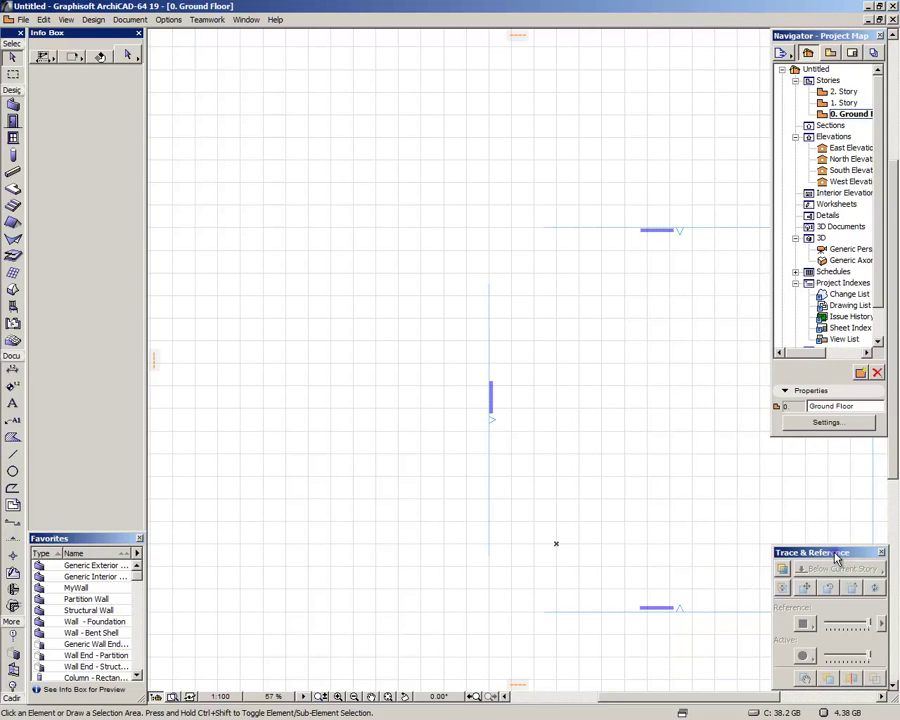
{"action": "left_click", "coordinate": [171, 21]}
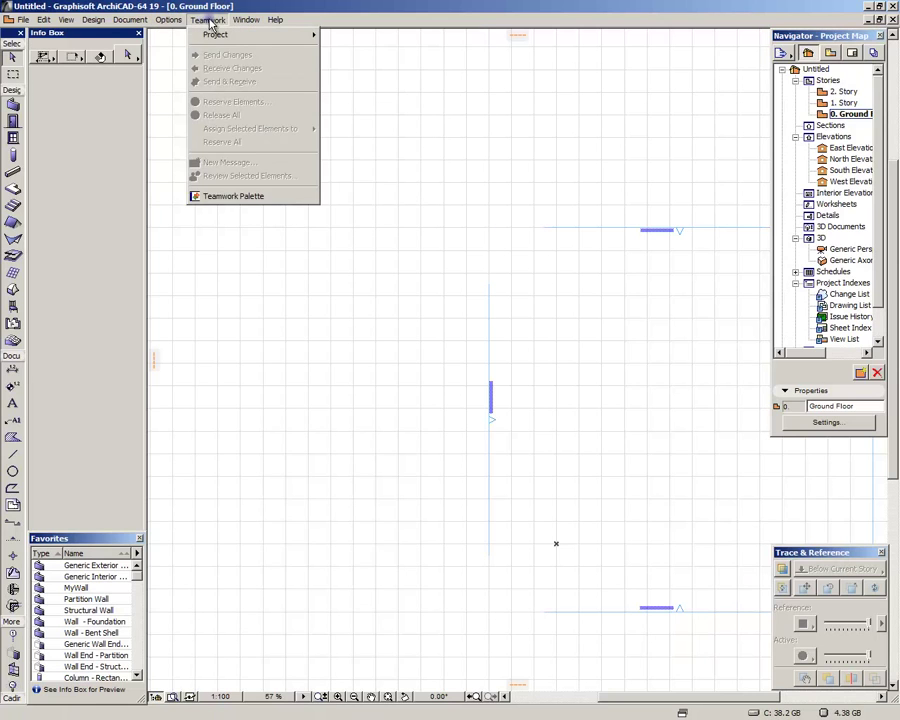
{"action": "mouse_move", "coordinate": [246, 20]}
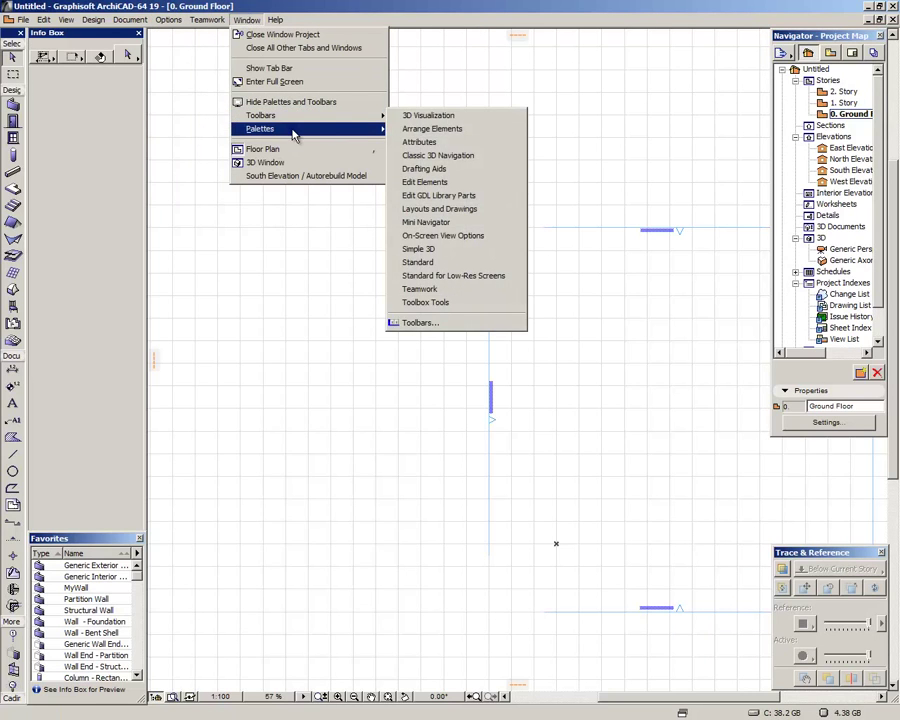
{"action": "mouse_move", "coordinate": [294, 131]}
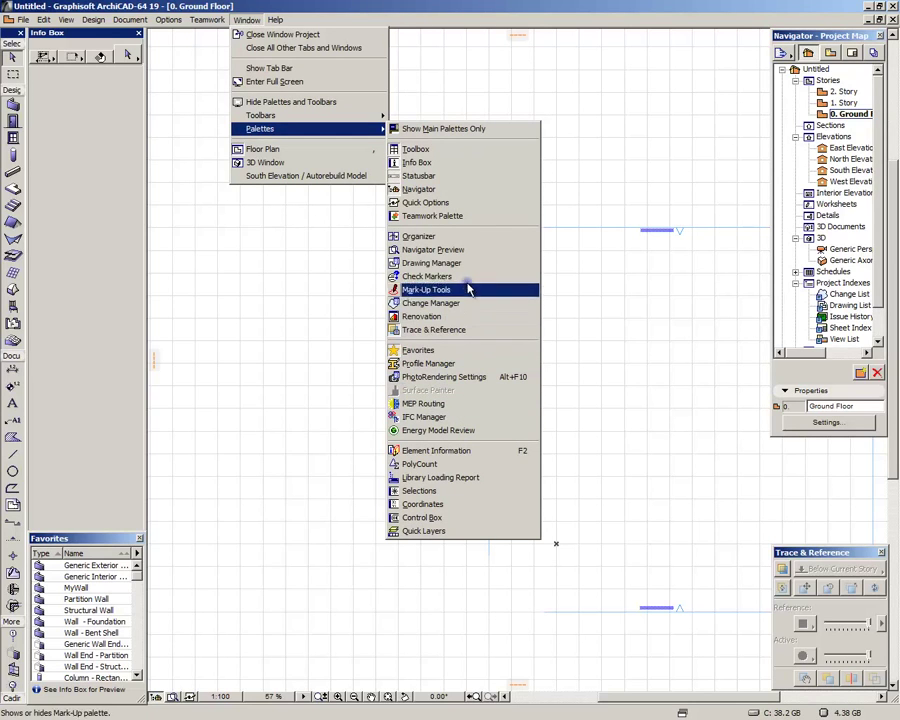
{"action": "left_click", "coordinate": [430, 202]}
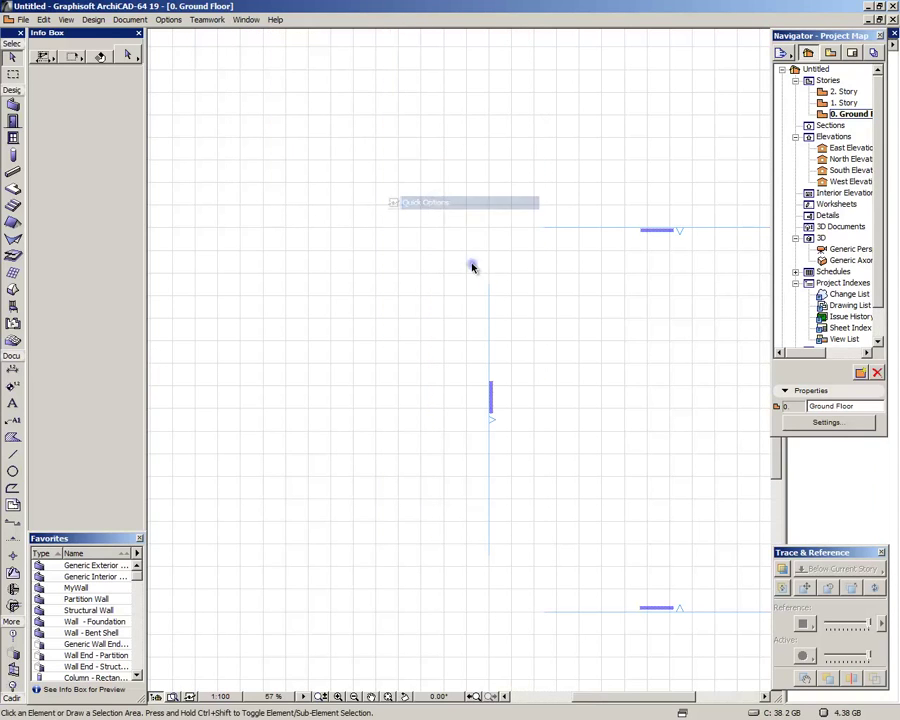
{"action": "left_click_drag", "start_coordinate": [786, 34], "coordinate": [478, 78]}
{"action": "mouse_move", "coordinate": [820, 33]}
{"action": "left_mouse_down"}
{"action": "mouse_move", "coordinate": [344, 82]}
{"action": "mouse_move", "coordinate": [342, 38]}
{"action": "mouse_move", "coordinate": [834, 448]}
{"action": "left_mouse_up"}
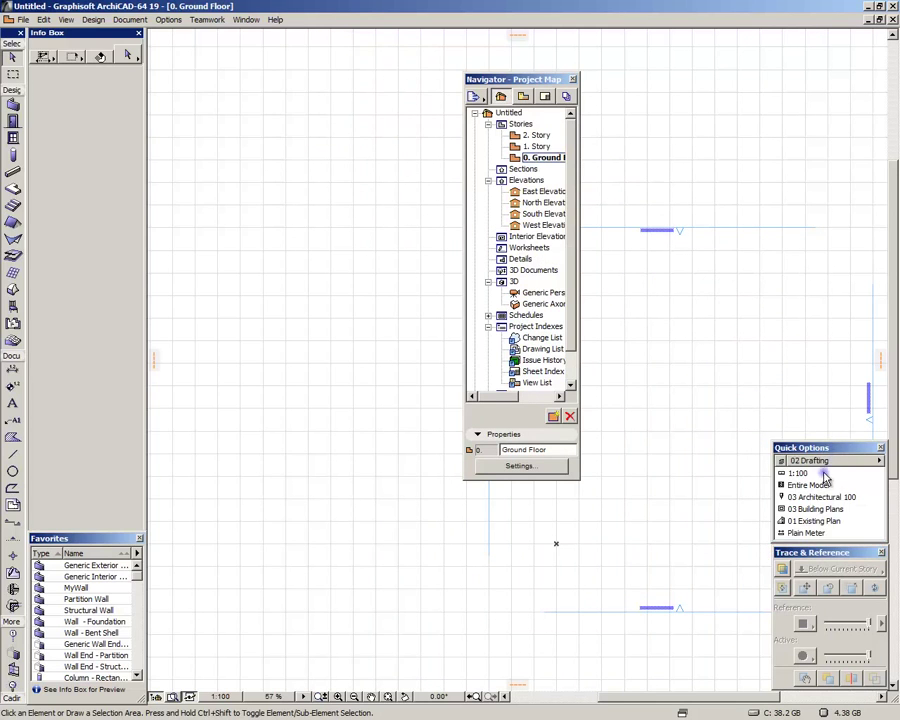
{"action": "left_click", "coordinate": [820, 473]}
{"action": "left_click", "coordinate": [820, 478]}
{"action": "left_click", "coordinate": [812, 484]}
{"action": "left_click", "coordinate": [806, 484]}
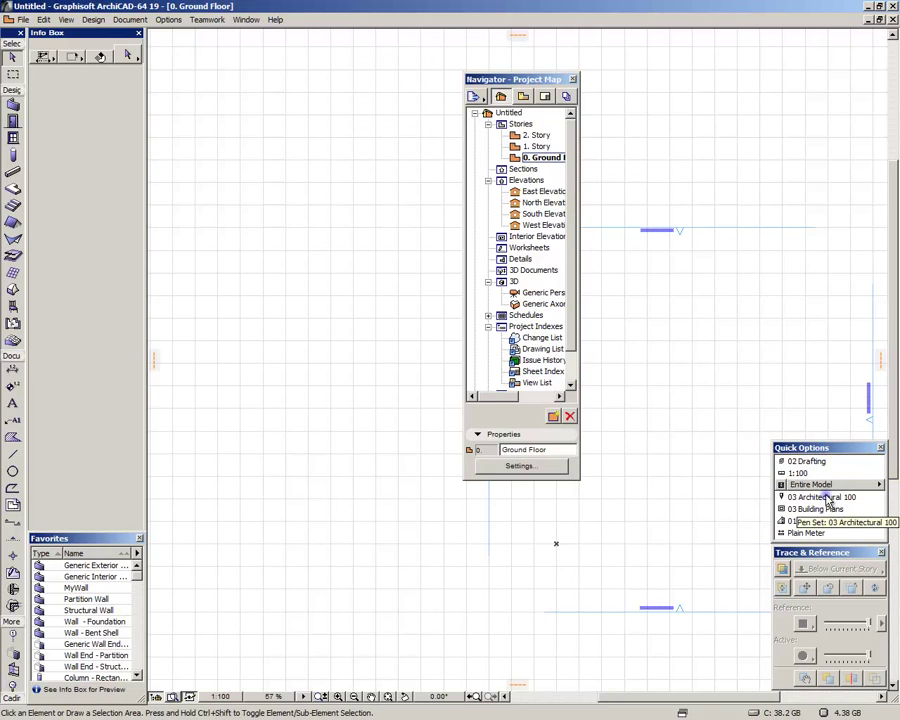
{"action": "left_click_drag", "start_coordinate": [578, 79], "coordinate": [846, 43]}
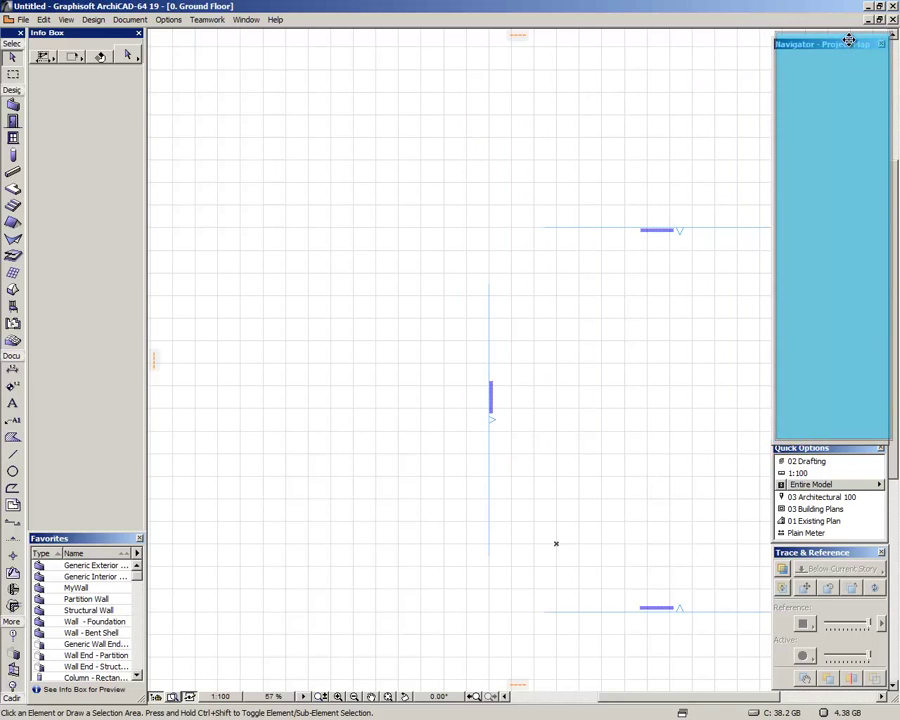
{"action": "left_click_drag", "start_coordinate": [848, 40], "coordinate": [846, 37]}
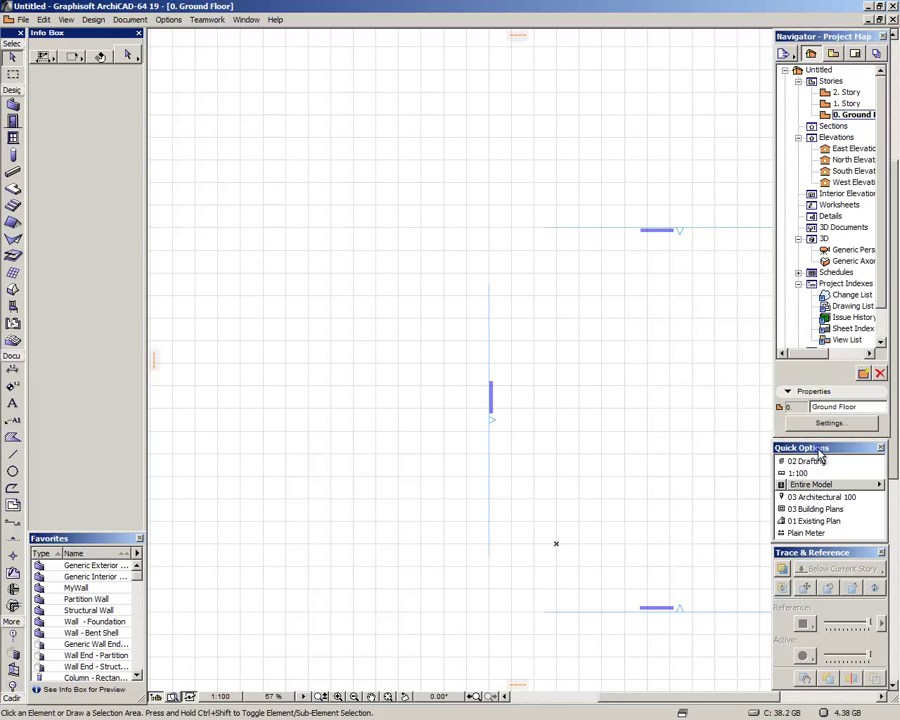
{"action": "left_click_drag", "start_coordinate": [830, 446], "coordinate": [828, 442]}
{"action": "left_click_drag", "start_coordinate": [805, 552], "coordinate": [804, 548]}
{"action": "scroll", "coordinate": [578, 440], "scroll_direction": "down", "scroll_amount": 1}
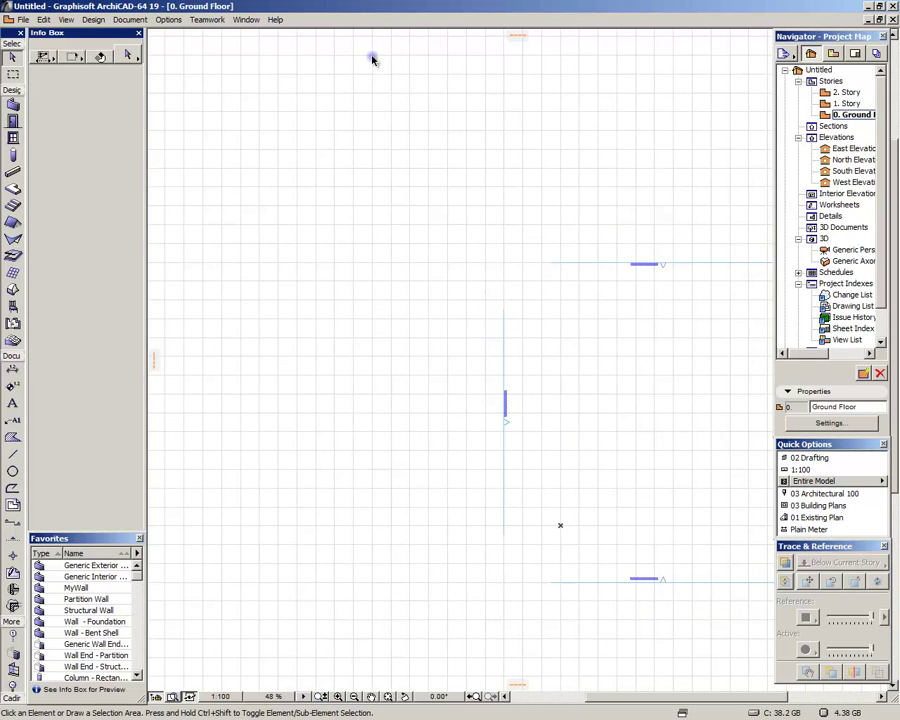
{"action": "scroll", "coordinate": [562, 116], "scroll_direction": "down", "scroll_amount": 1}
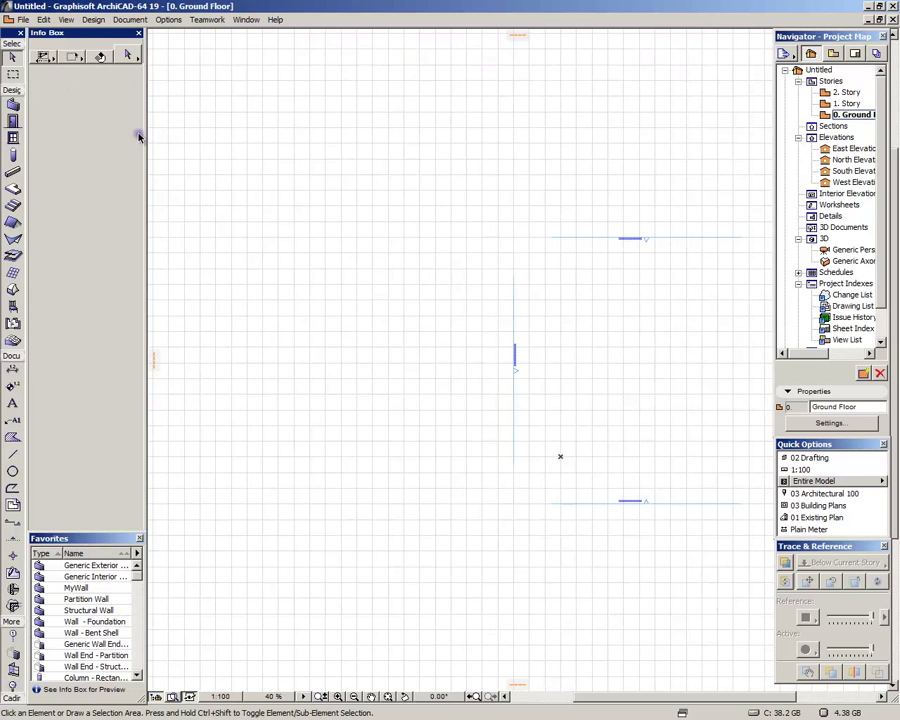
{"action": "scroll", "coordinate": [312, 277], "scroll_direction": "down", "scroll_amount": 2}
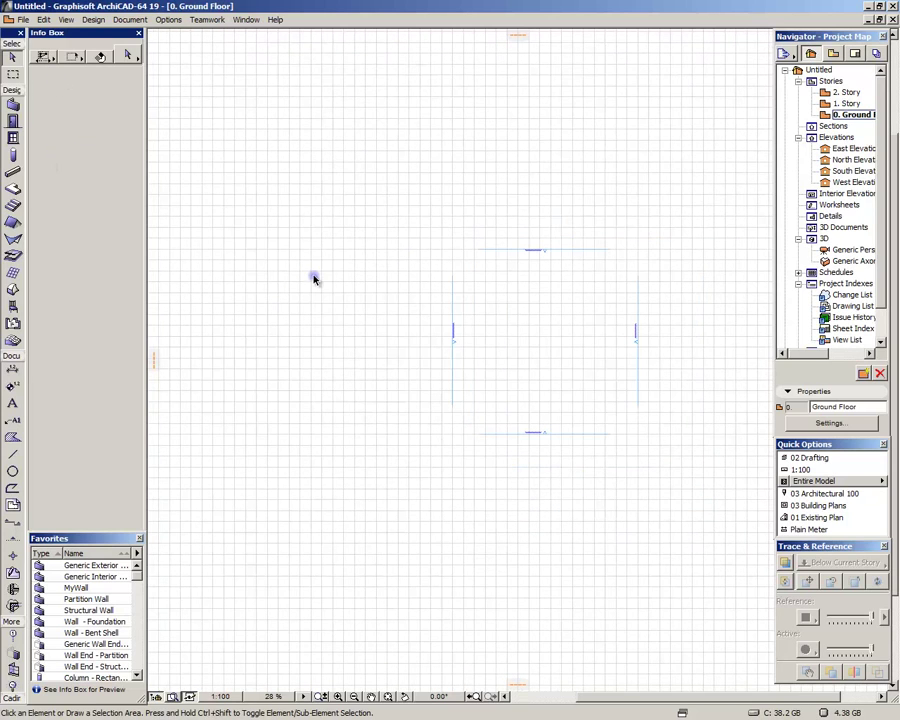
{"action": "left_click", "coordinate": [779, 192]}
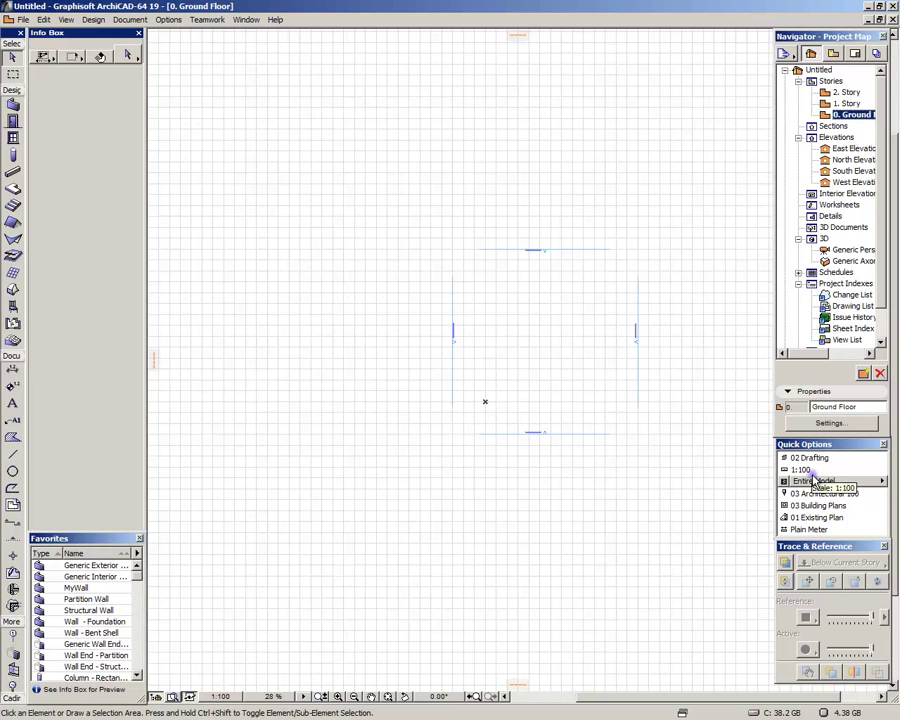
{"action": "scroll", "coordinate": [605, 346], "scroll_direction": "up", "scroll_amount": 4}
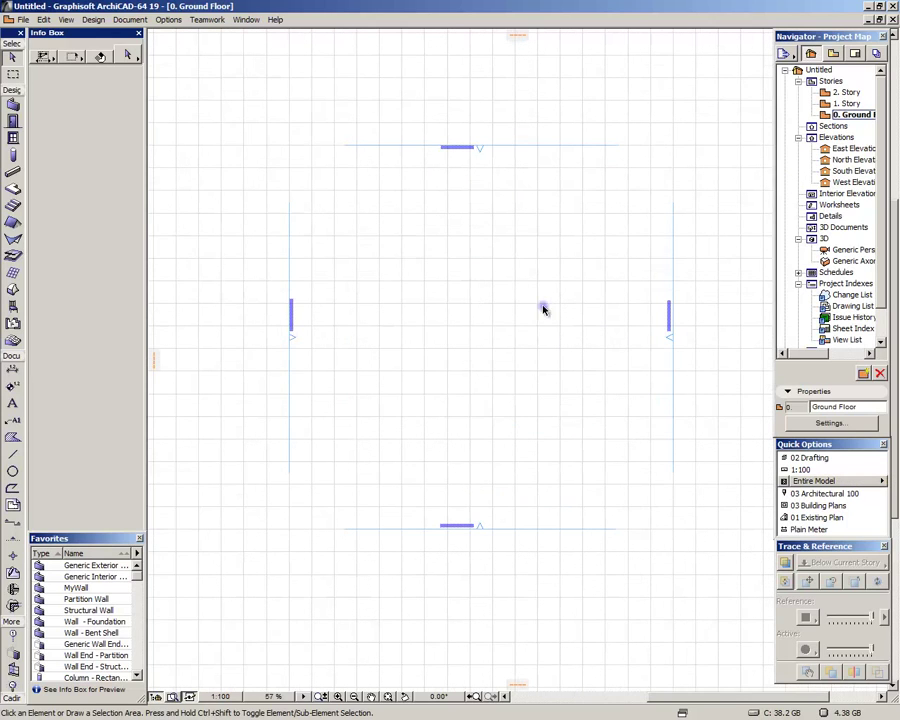
{"action": "left_click", "coordinate": [554, 257]}
{"action": "left_click", "coordinate": [627, 232]}
- In Grids & Background, switch off Grid Display, try a grey background colour, and apply
{"action": "left_click", "coordinate": [66, 21]}
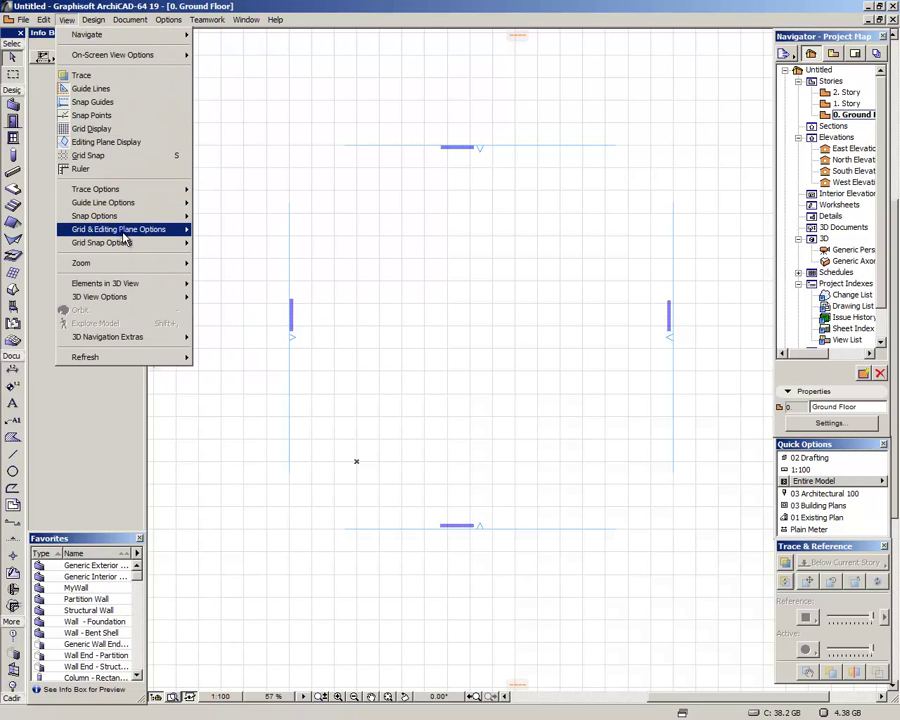
{"action": "mouse_move", "coordinate": [124, 236]}
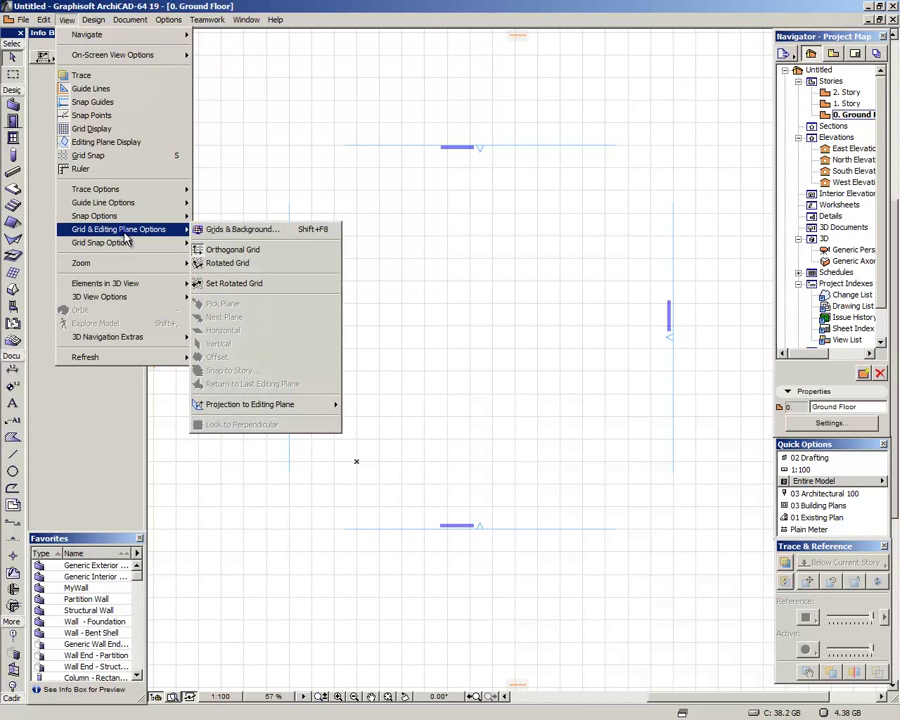
{"action": "left_click", "coordinate": [254, 234]}
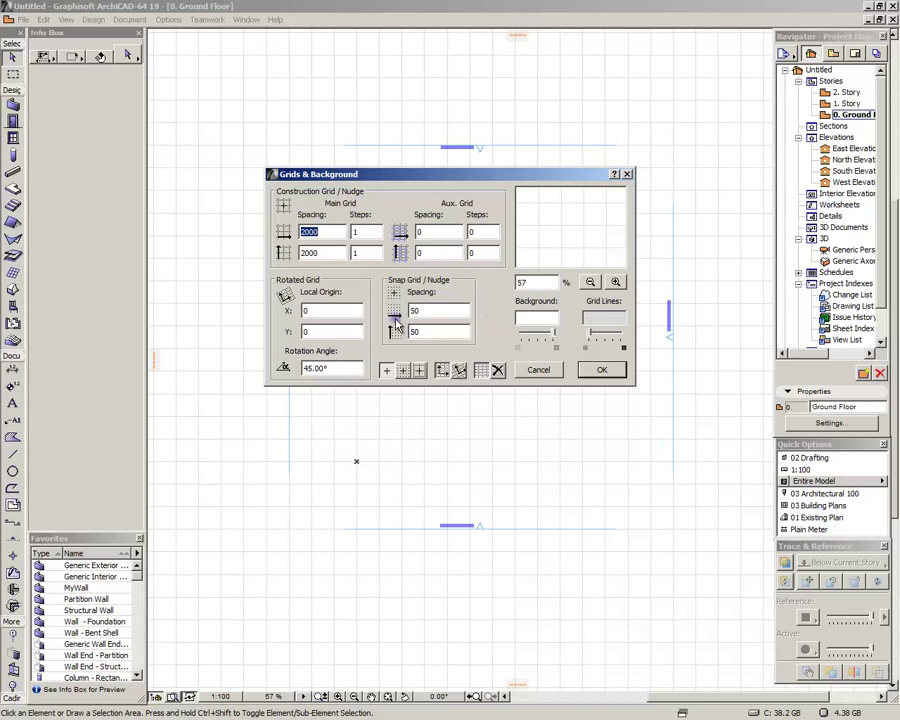
{"action": "left_click", "coordinate": [496, 373]}
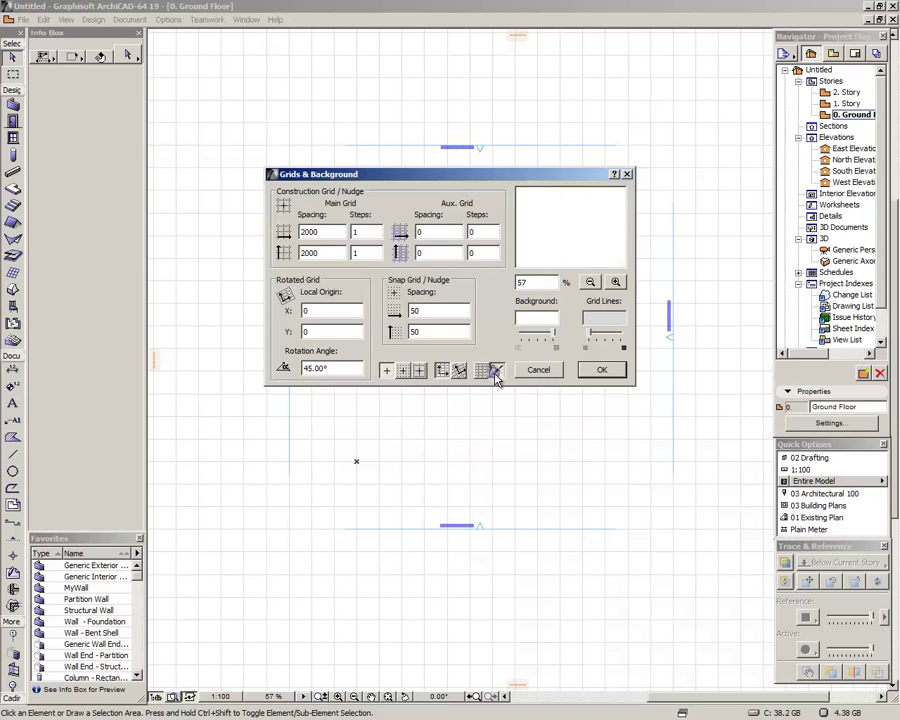
{"action": "left_click", "coordinate": [553, 318]}
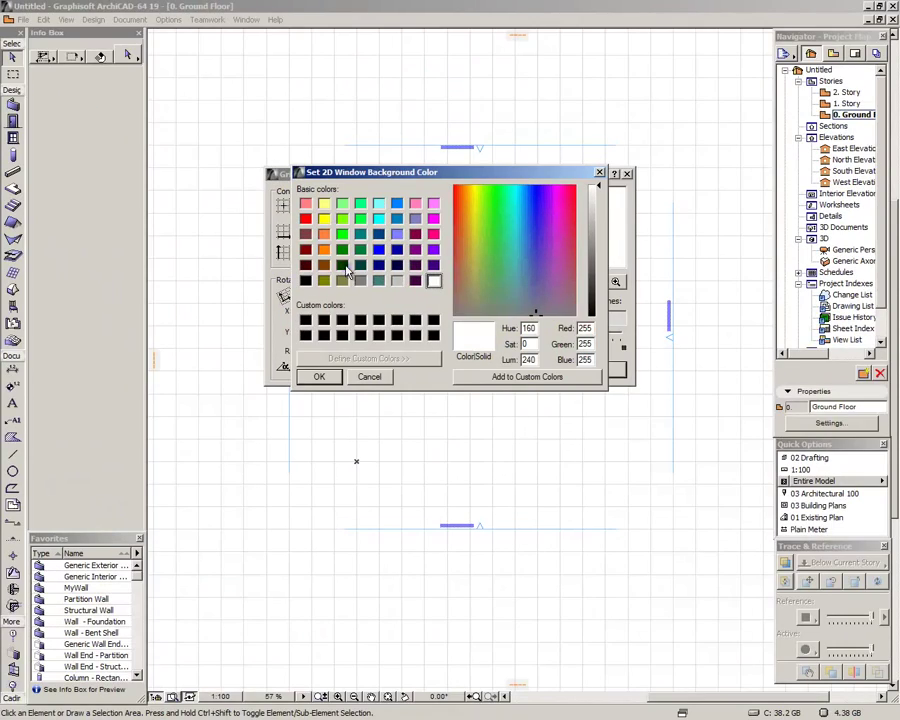
{"action": "left_click", "coordinate": [359, 281]}
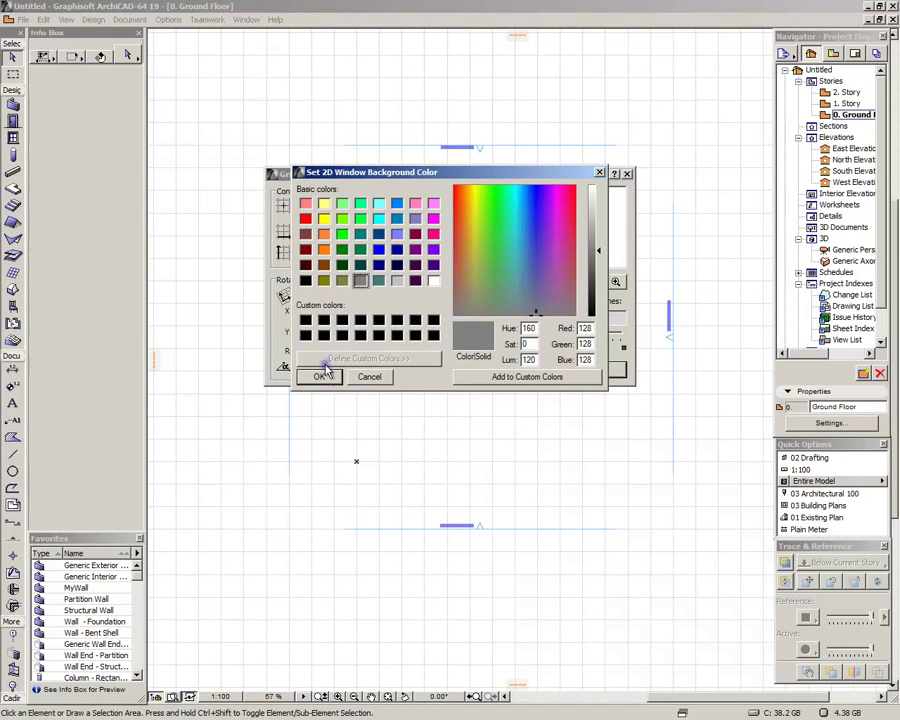
{"action": "left_click", "coordinate": [322, 376]}
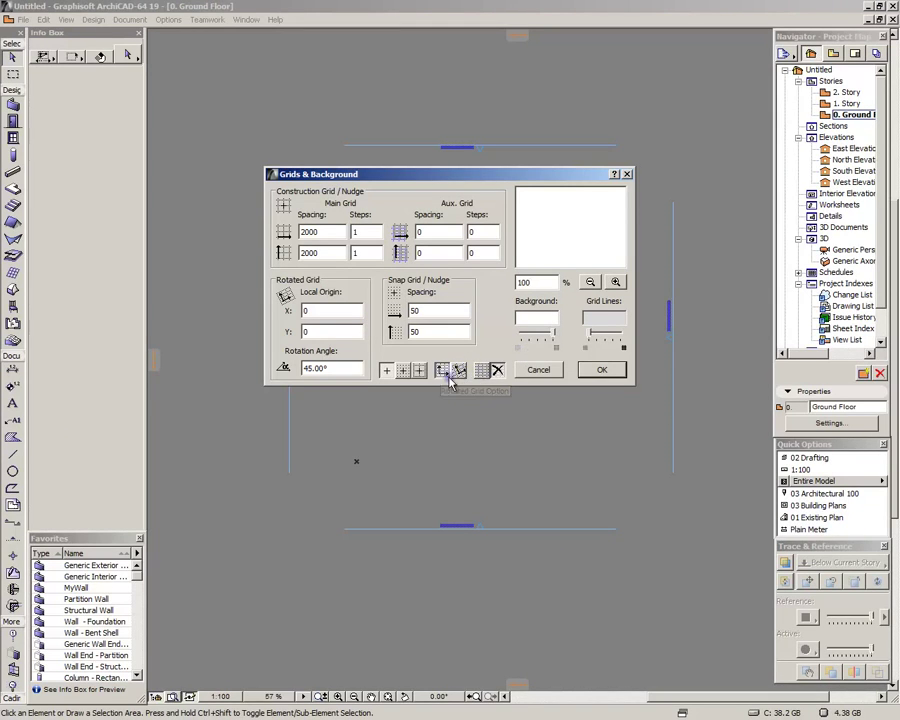
{"action": "left_click", "coordinate": [601, 372]}
{"action": "scroll", "coordinate": [462, 200], "scroll_direction": "down", "scroll_amount": 3}
- Set the Pet Palette to Follow Cursor with a slightly larger following distance
{"action": "scroll", "coordinate": [459, 142], "scroll_direction": "up", "scroll_amount": 2}
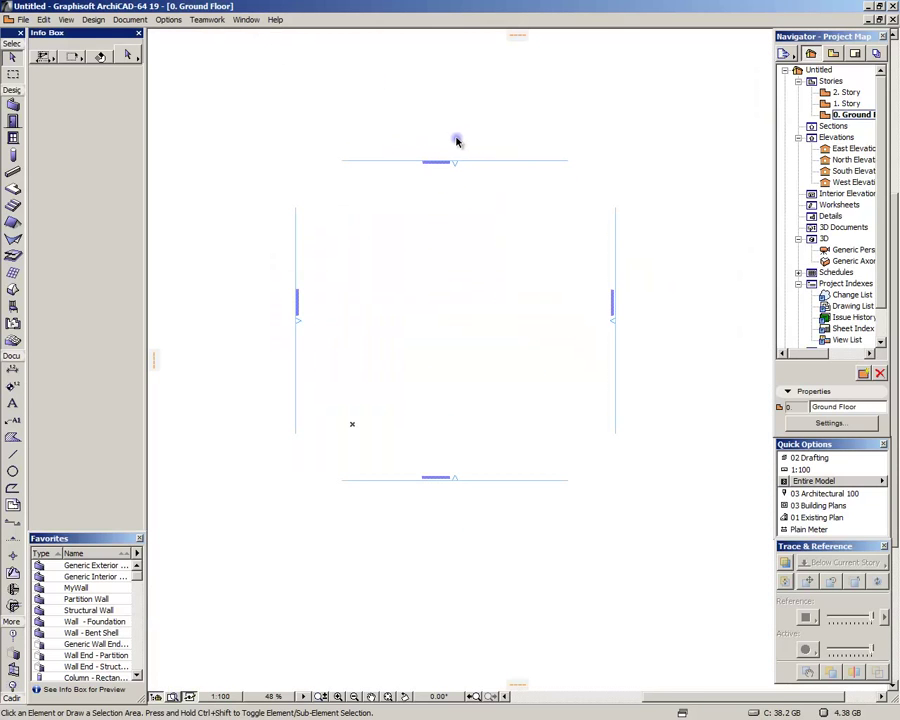
{"action": "scroll", "coordinate": [449, 148], "scroll_direction": "up", "scroll_amount": 2}
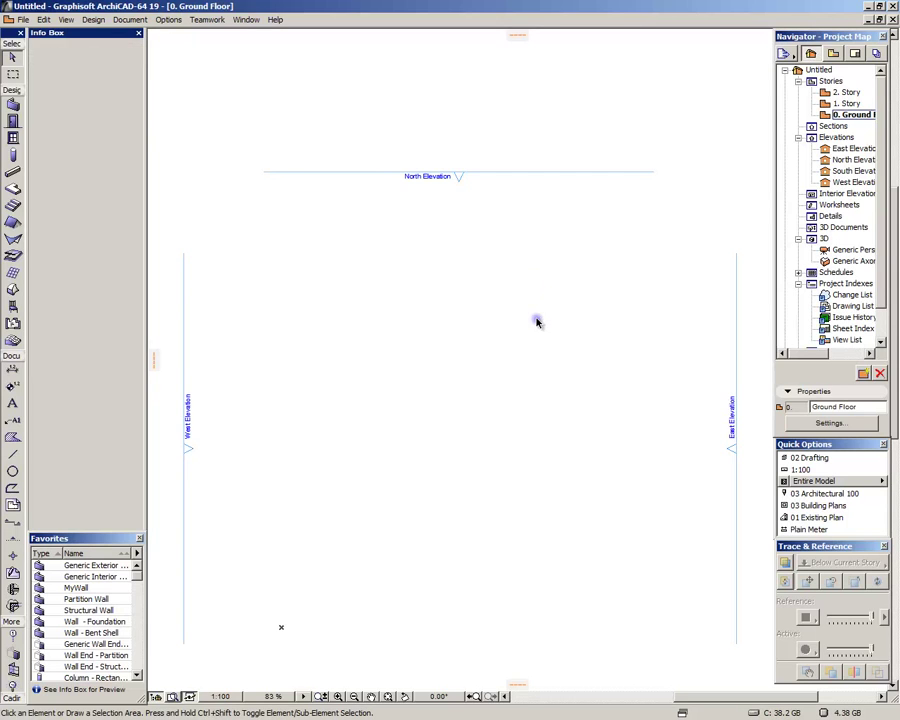
{"action": "key", "text": "ctrl+alt+w"}
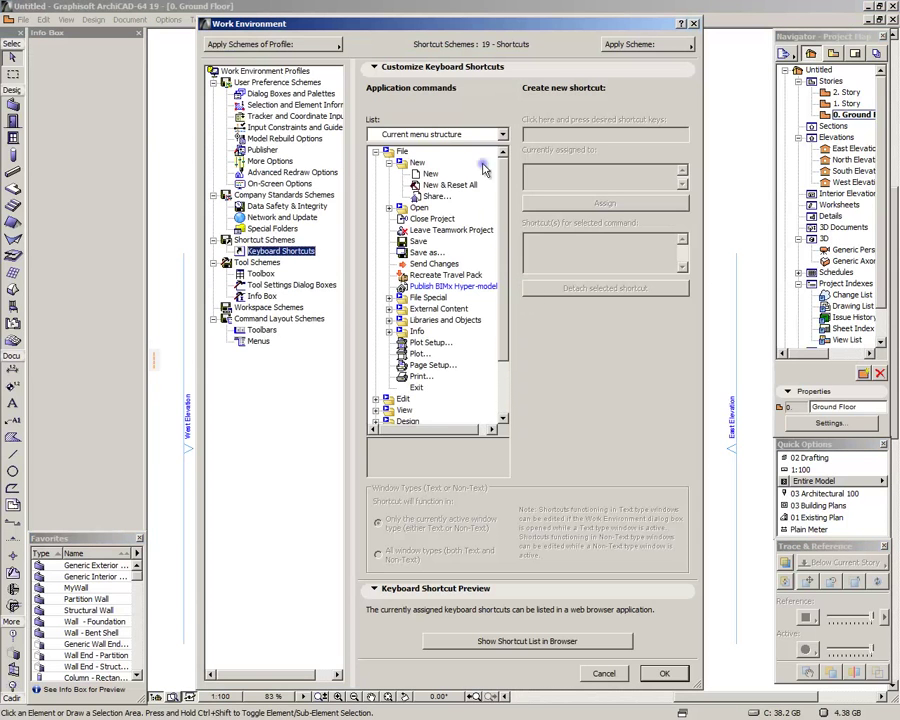
{"action": "left_click", "coordinate": [288, 93]}
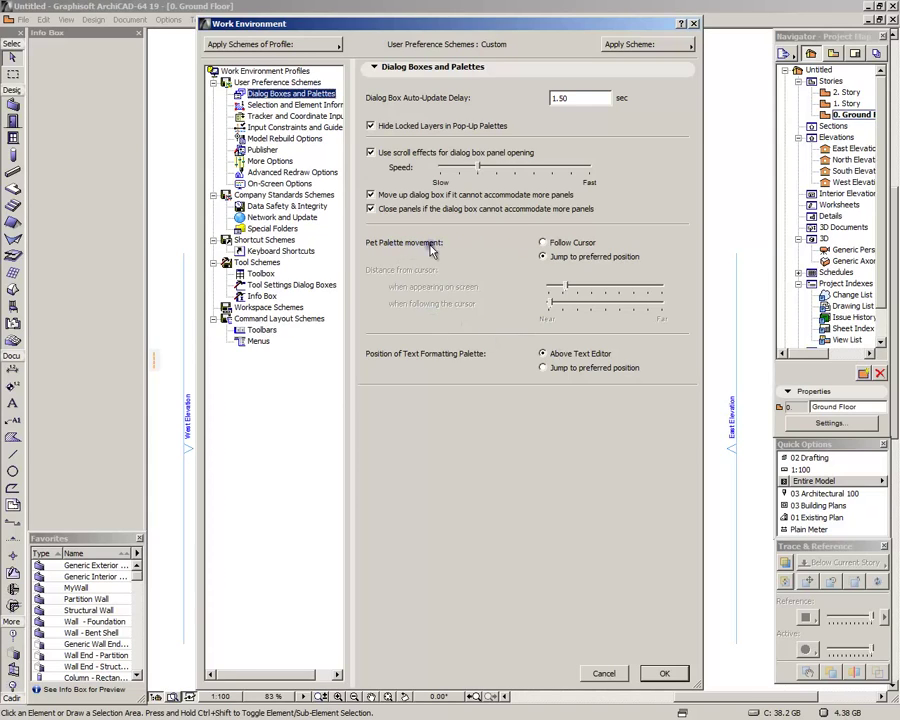
{"action": "left_click", "coordinate": [543, 245]}
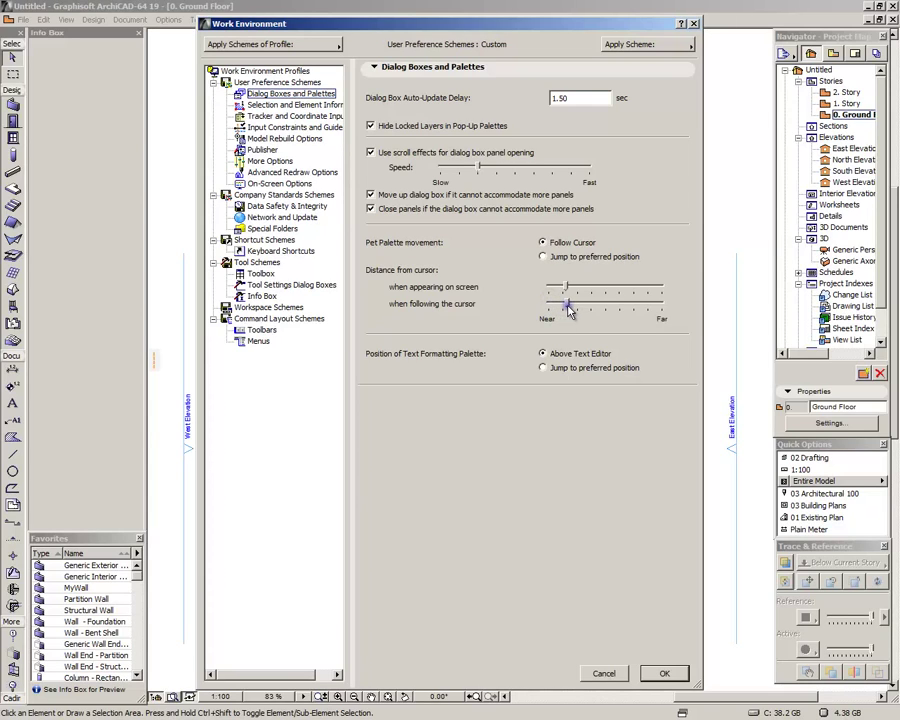
{"action": "left_click_drag", "start_coordinate": [569, 311], "coordinate": [595, 313]}
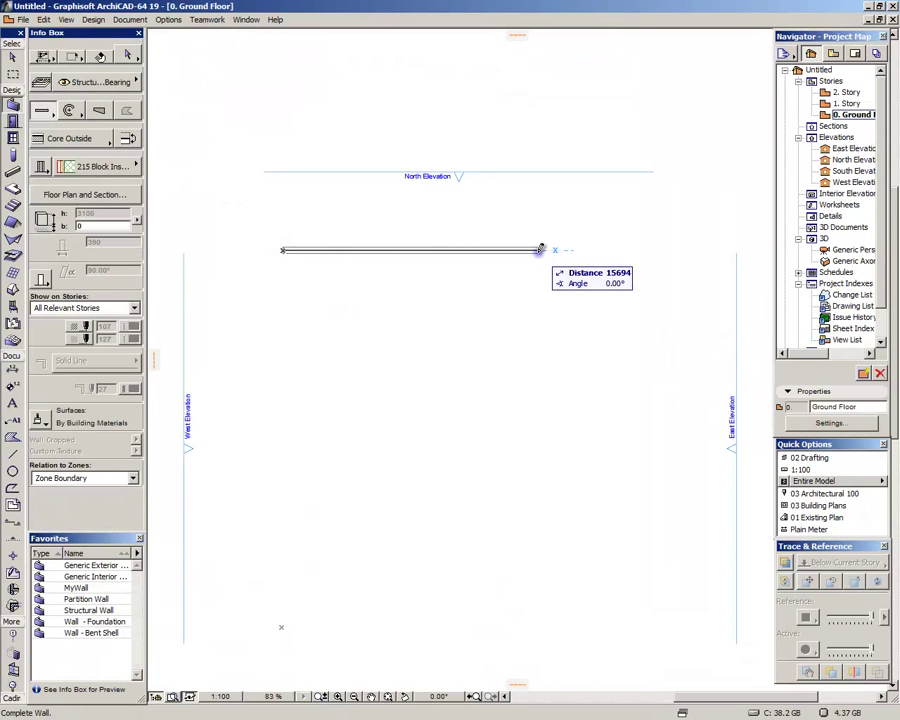
- Finish the horizontal test wall below the North Elevation marker and select its right end
{"action": "left_click", "coordinate": [540, 248]}
{"action": "key", "text": "shift"}
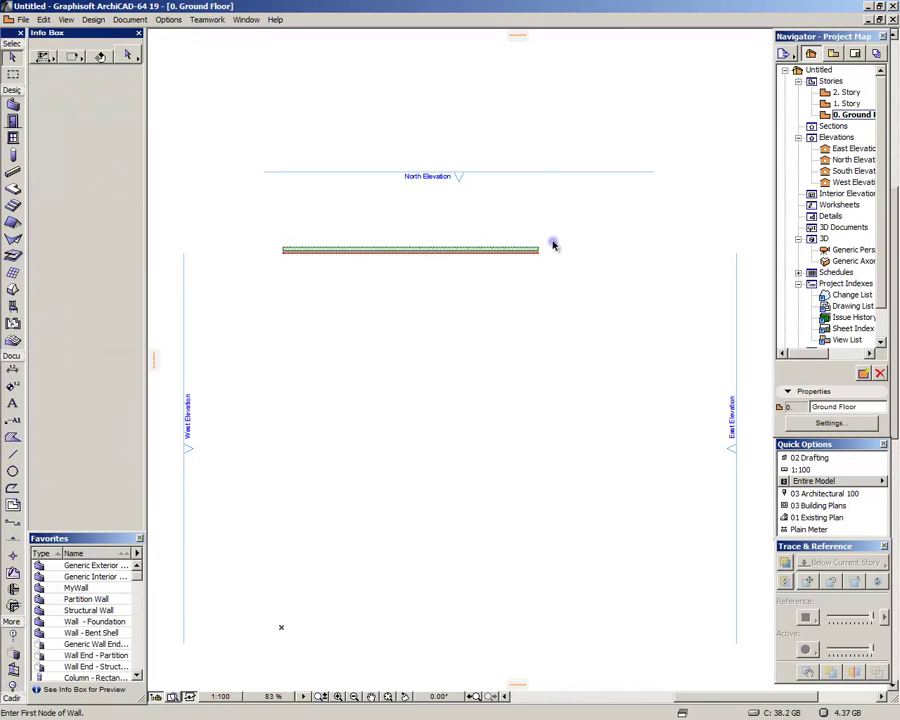
{"action": "left_click", "coordinate": [518, 300]}
{"action": "scroll", "coordinate": [528, 255], "scroll_direction": "up", "scroll_amount": 3}
{"action": "left_click", "coordinate": [526, 257]}
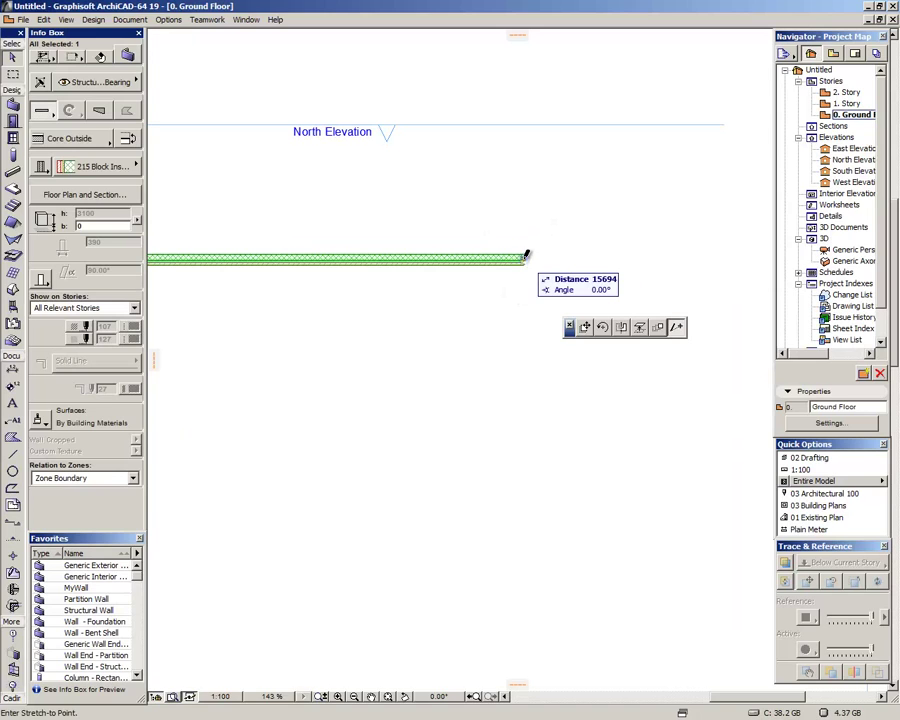
- Stretch the wall's end upward at an angle, then back to horizontal
{"action": "left_click", "coordinate": [658, 327]}
{"action": "left_click", "coordinate": [481, 397]}
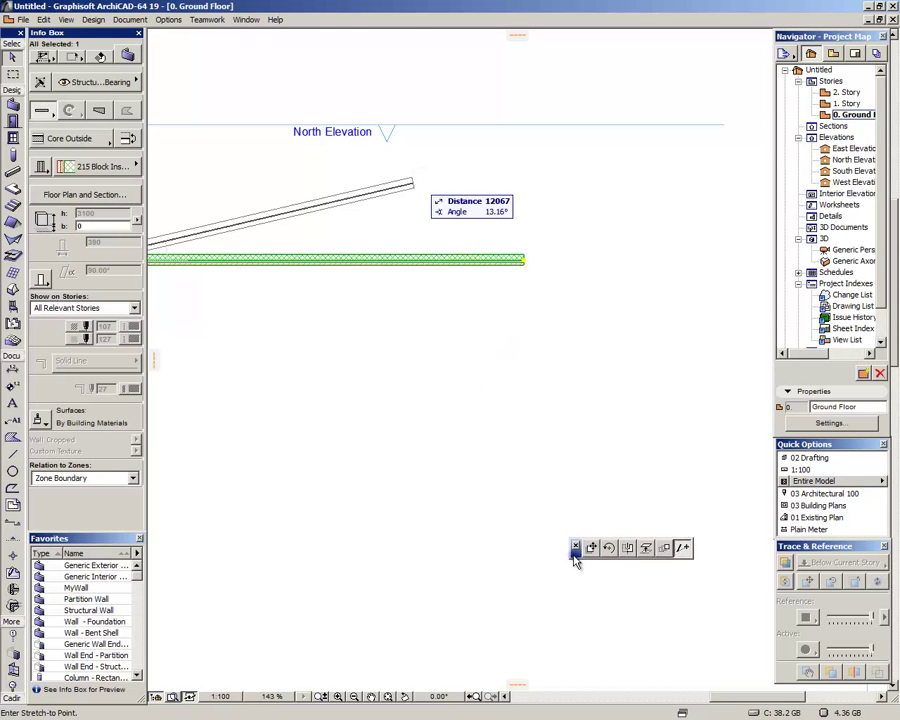
{"action": "left_click", "coordinate": [462, 152]}
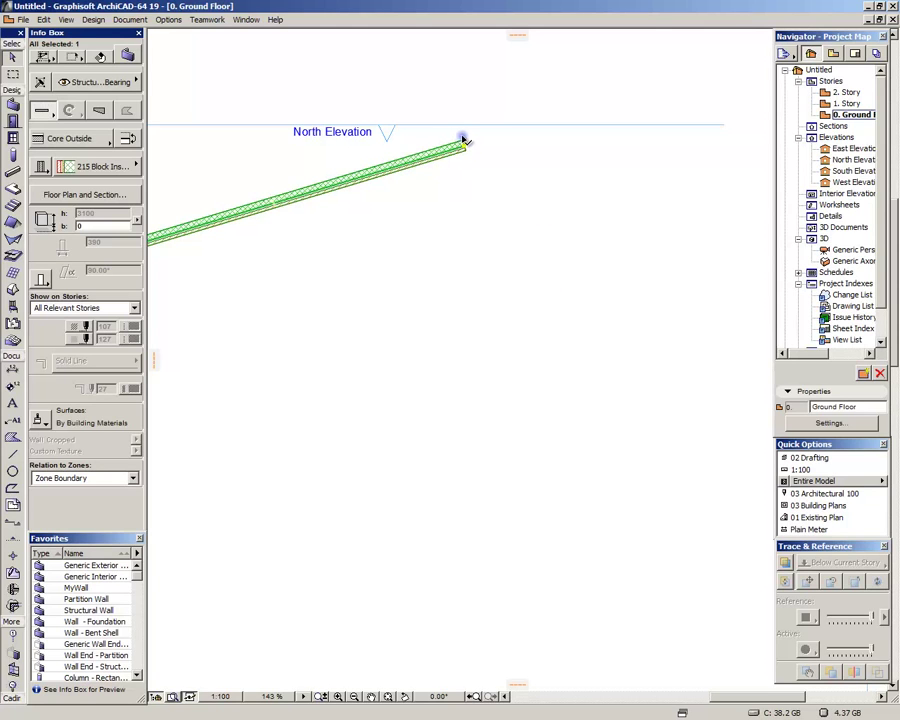
{"action": "left_click", "coordinate": [464, 147]}
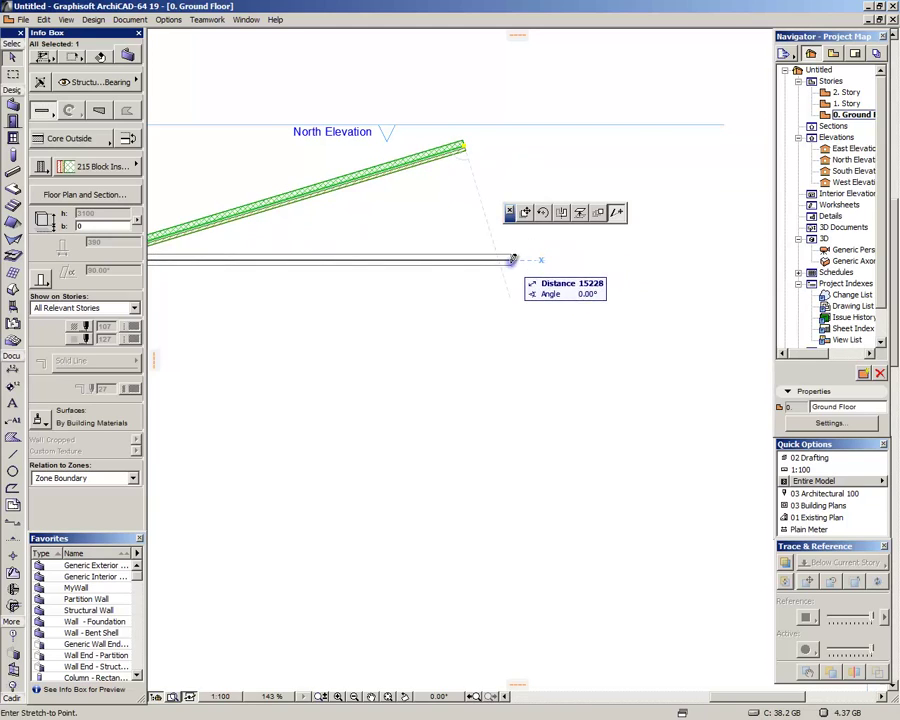
{"action": "left_click", "coordinate": [511, 259]}
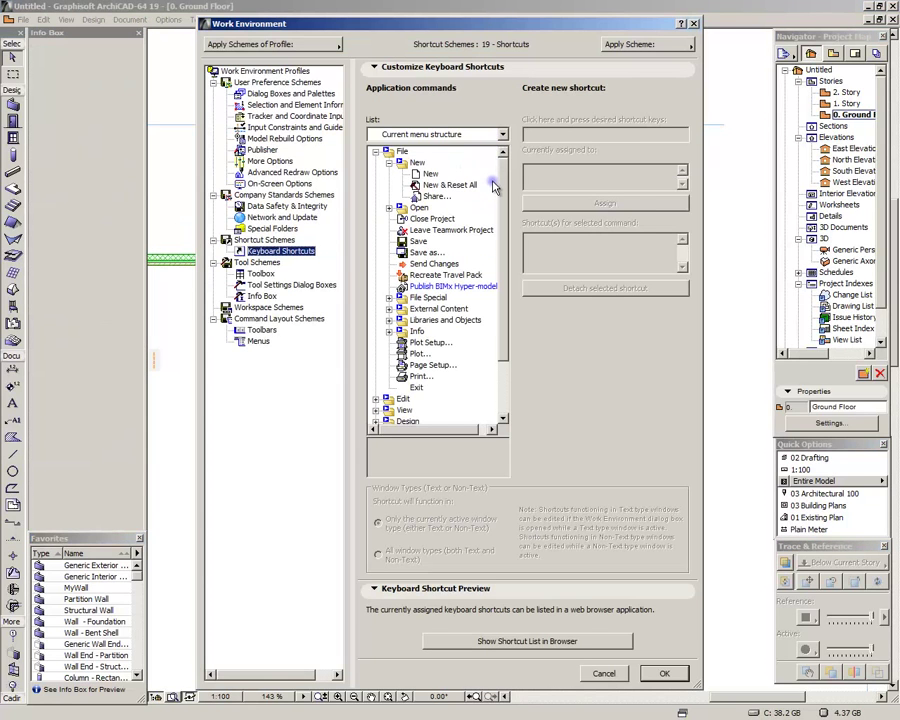
- Set the pet palette to Jump to preferred position under Dialog Boxes and Palettes
{"action": "left_click", "coordinate": [290, 93]}
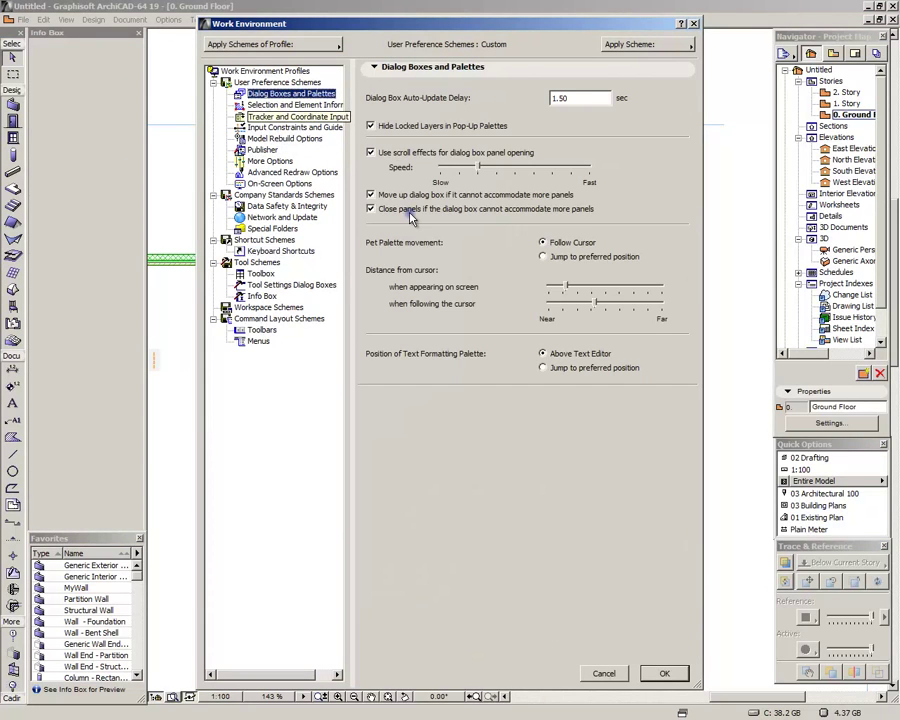
{"action": "left_click", "coordinate": [590, 258]}
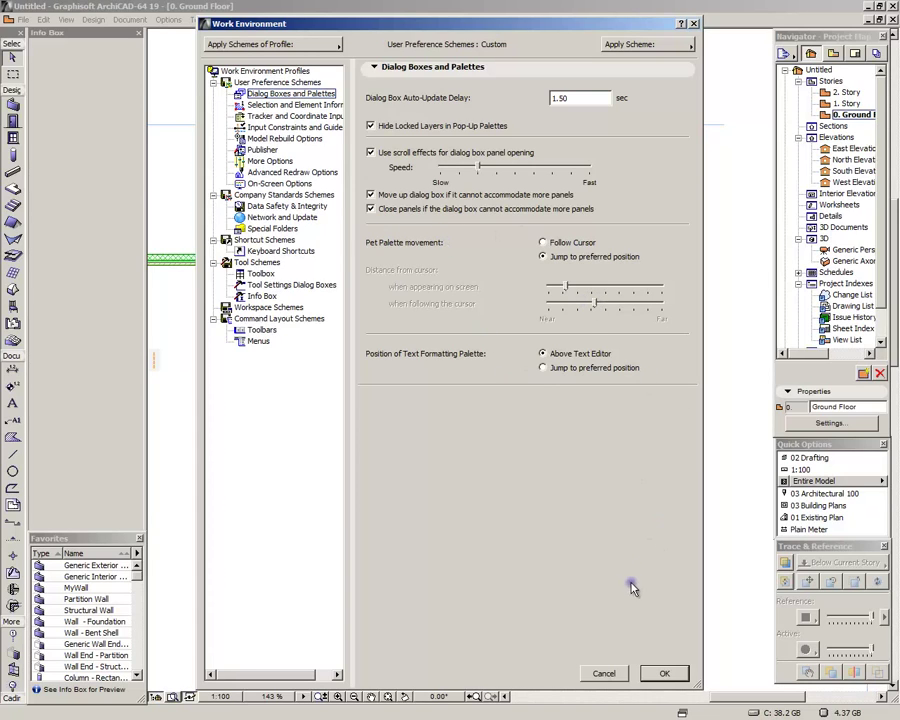
{"action": "left_click", "coordinate": [665, 674]}
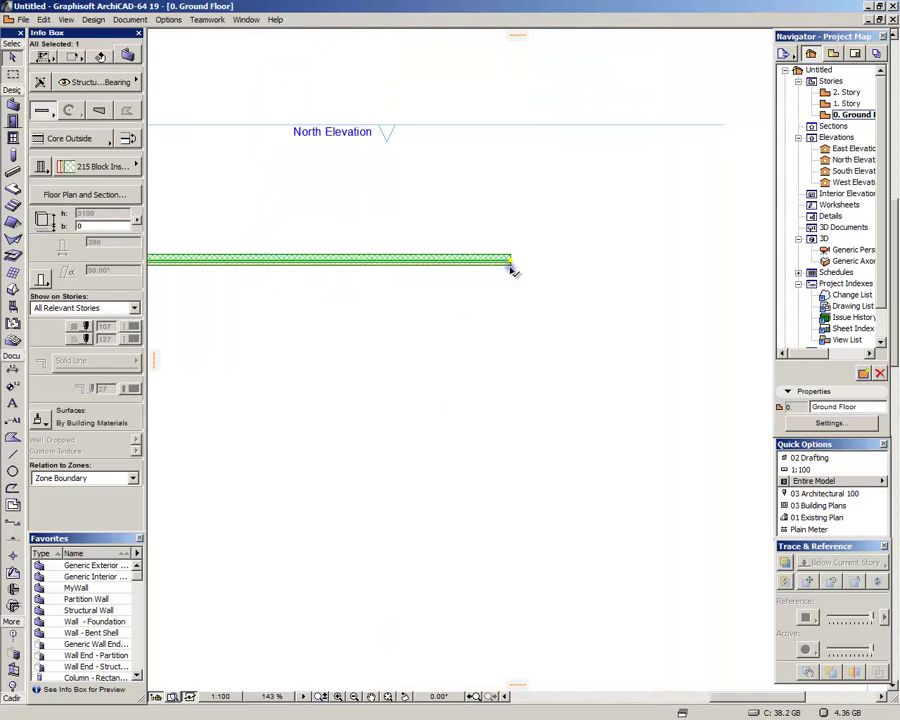
- Try stretching and moving the wall's end, then dock the Info Box vertically on the left
{"action": "left_click", "coordinate": [511, 262]}
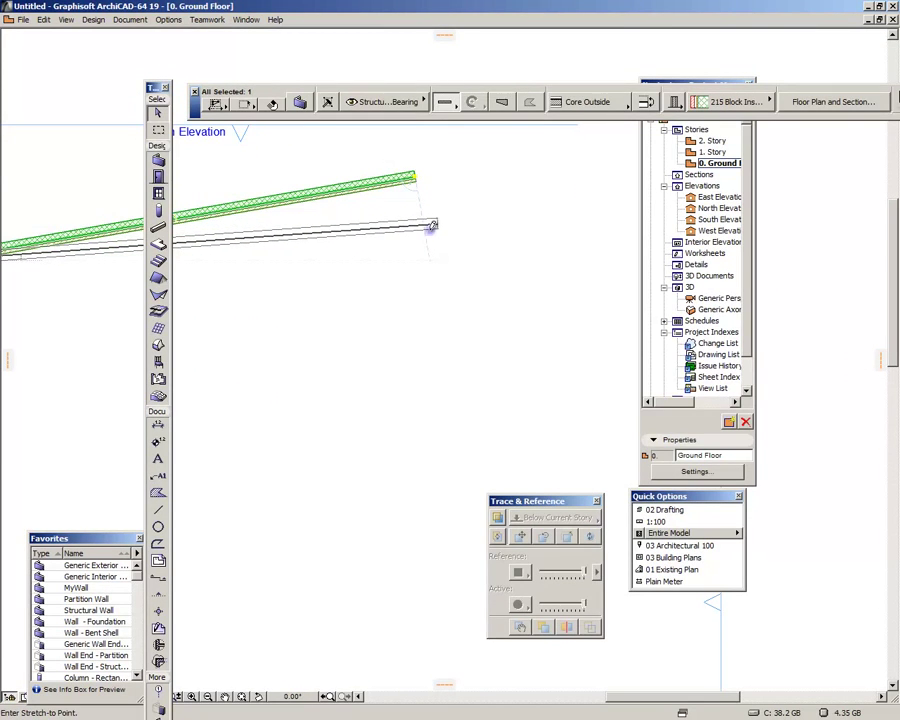
{"action": "key", "text": "Escape"}
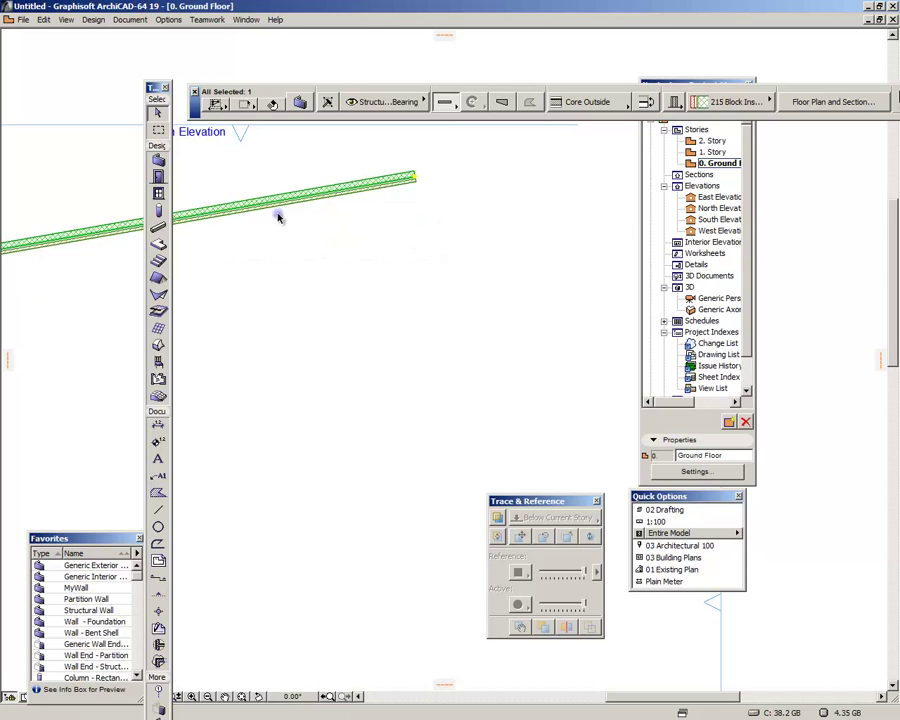
{"action": "left_click", "coordinate": [412, 178]}
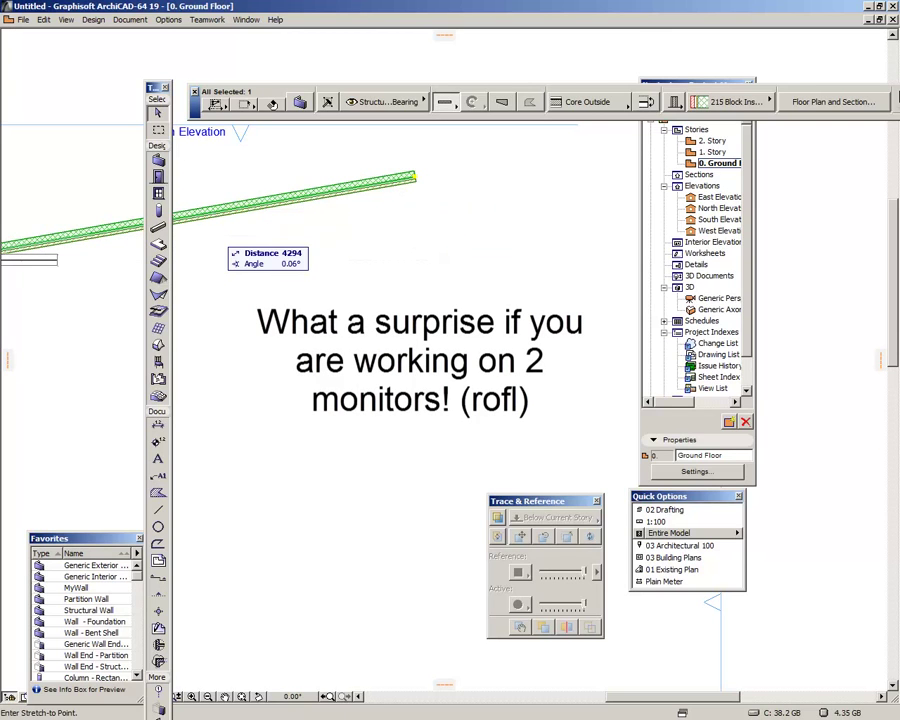
{"action": "left_click", "coordinate": [413, 177]}
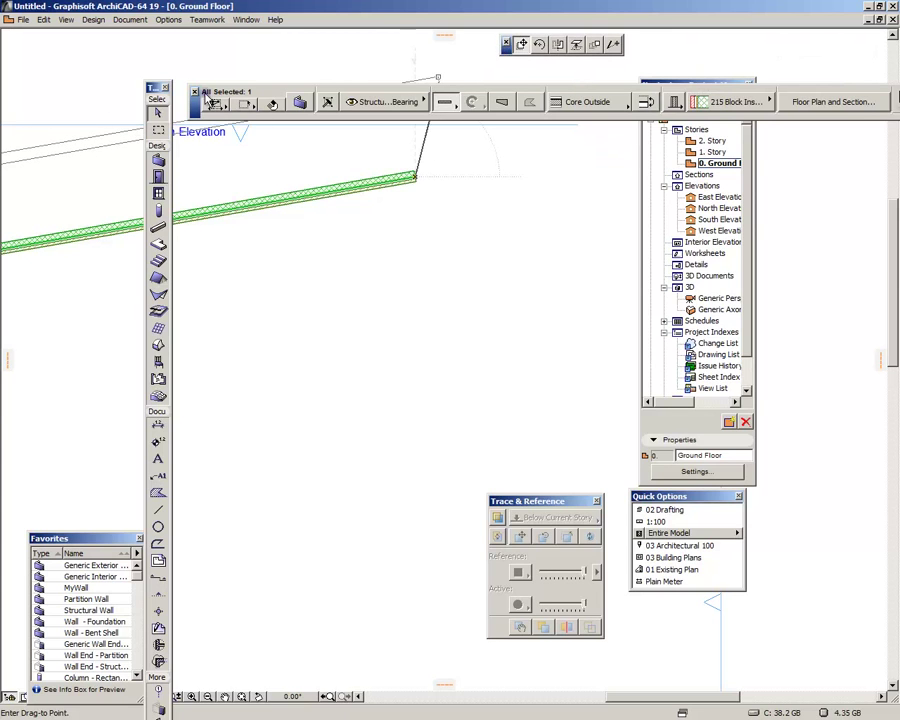
{"action": "left_click_drag", "start_coordinate": [197, 110], "coordinate": [6, 50]}
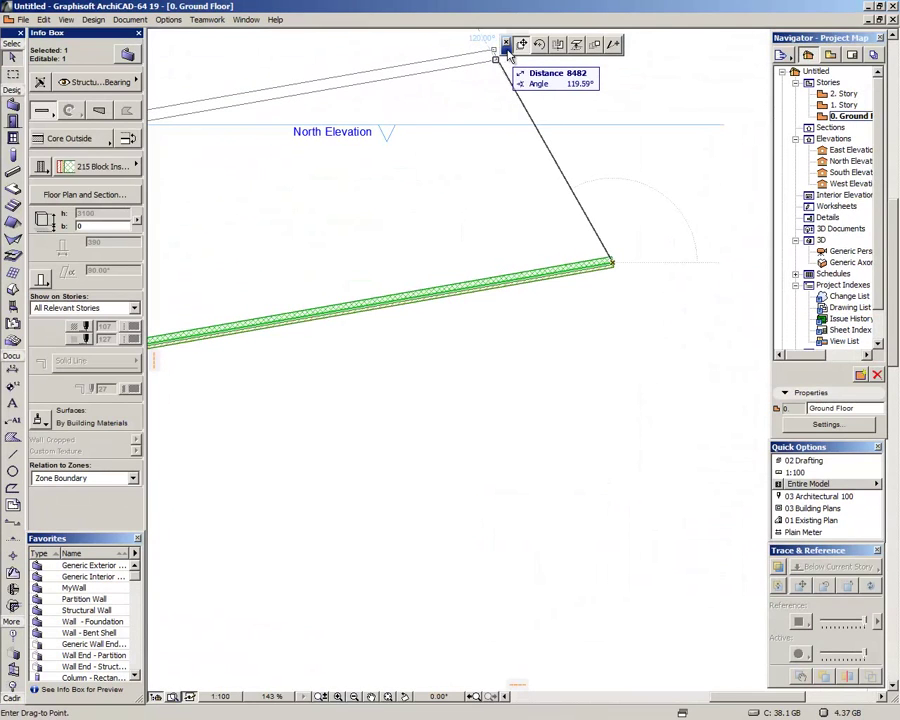
- Try Stretch on the wall's end, then mirror the wall diagonally across a two-point axis
{"action": "mouse_move", "coordinate": [508, 52]}
{"action": "left_mouse_down"}
{"action": "mouse_move", "coordinate": [512, 42]}
{"action": "mouse_move", "coordinate": [649, 594]}
{"action": "mouse_move", "coordinate": [649, 689]}
{"action": "mouse_move", "coordinate": [296, 693]}
{"action": "mouse_move", "coordinate": [654, 40]}
{"action": "mouse_move", "coordinate": [655, 50]}
{"action": "left_mouse_up"}
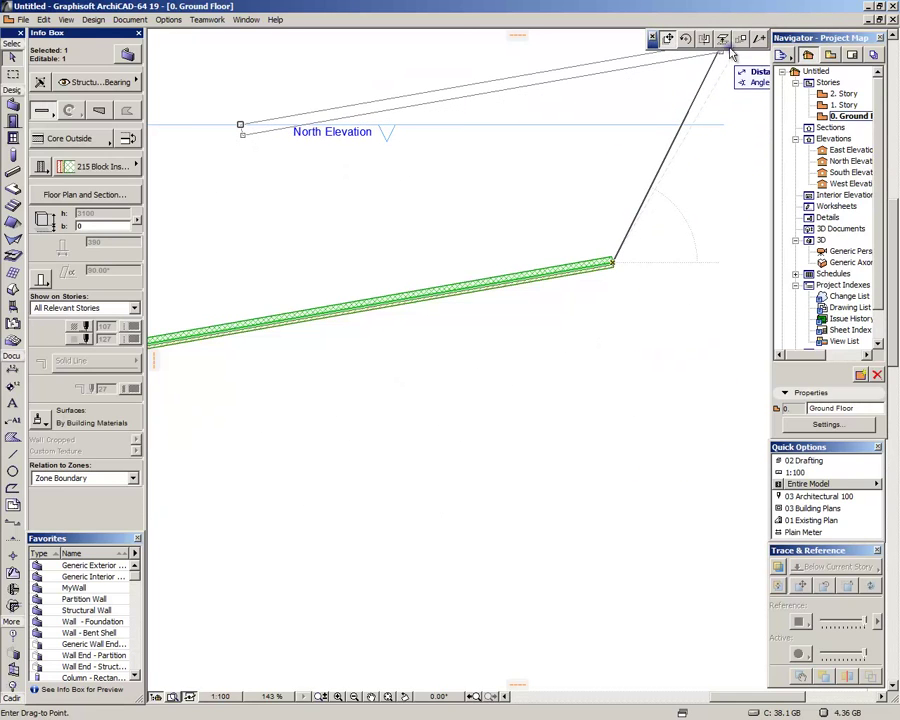
{"action": "left_click", "coordinate": [759, 38]}
{"action": "key", "text": "Escape"}
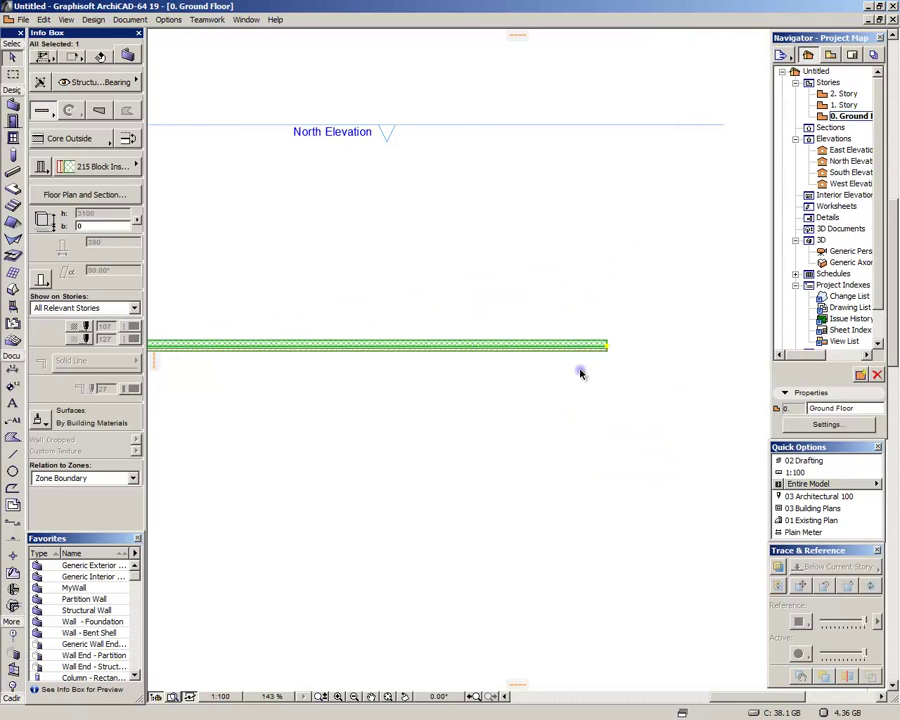
{"action": "left_click", "coordinate": [607, 346]}
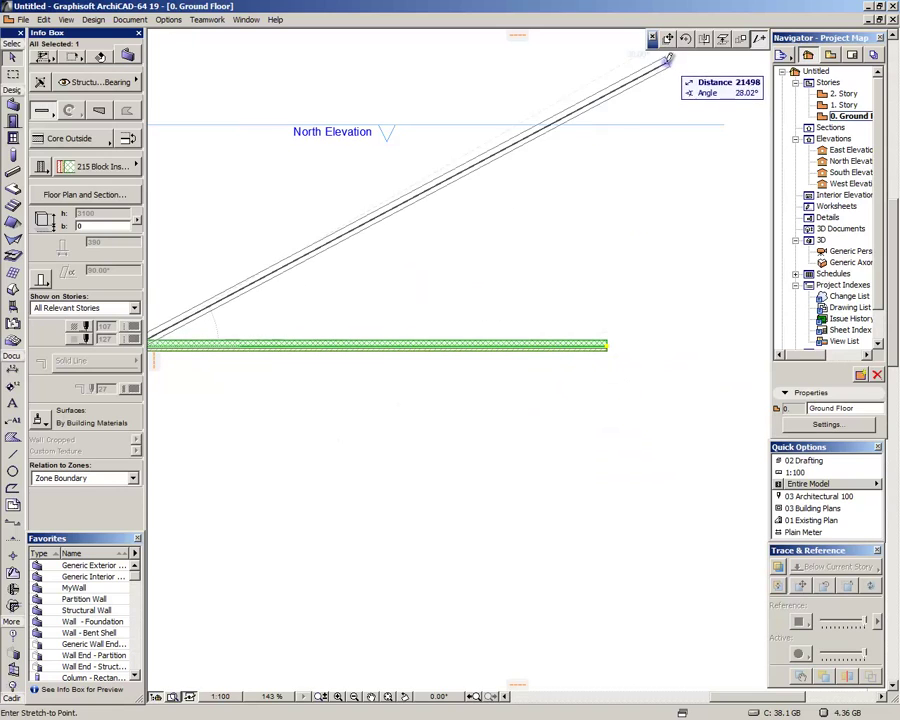
{"action": "left_click", "coordinate": [704, 39]}
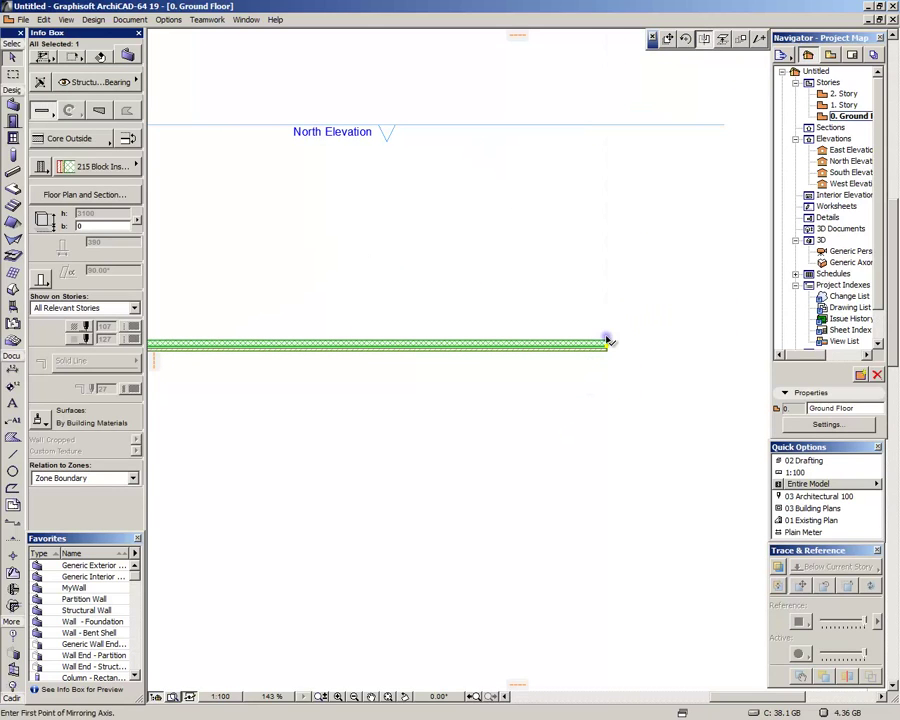
{"action": "left_click", "coordinate": [607, 343]}
{"action": "left_click", "coordinate": [516, 480]}
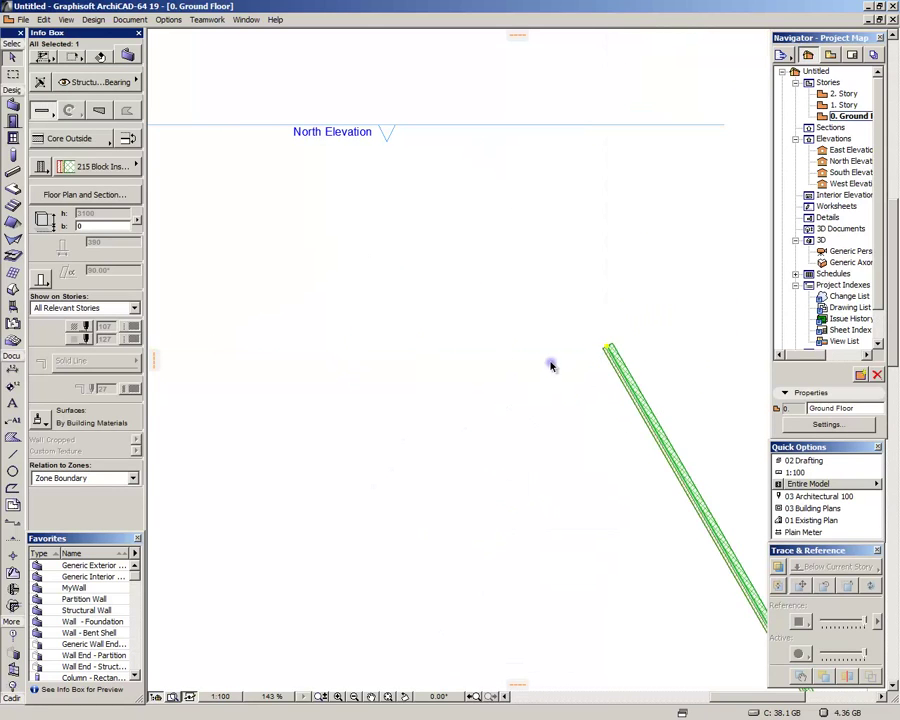
- Marquee-select the test wall, delete it, and open Work Environment with Ctrl+Alt+K
{"action": "left_click", "coordinate": [619, 355]}
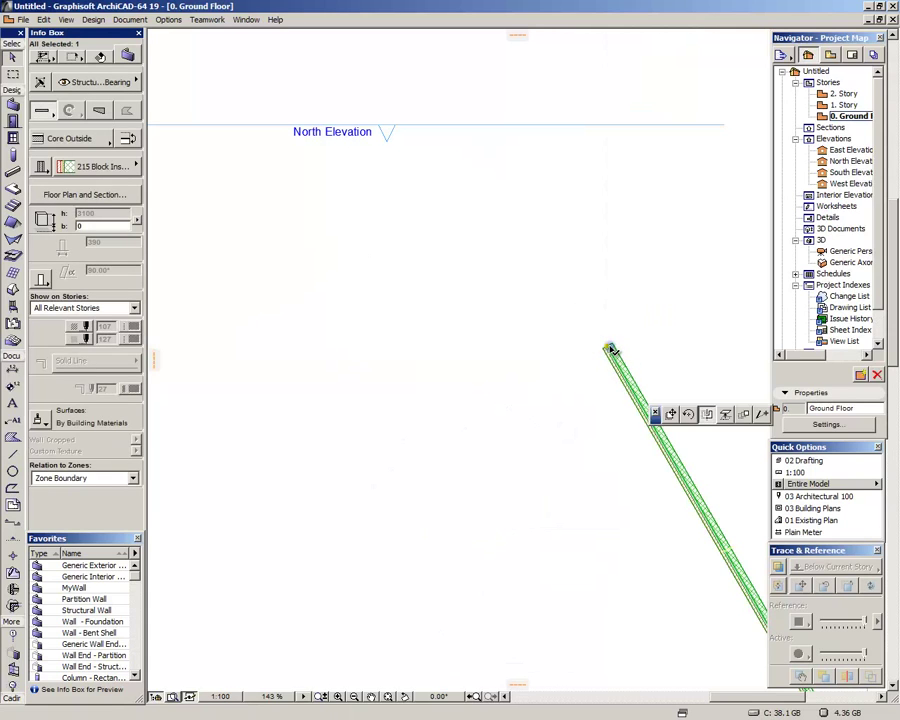
{"action": "left_click", "coordinate": [609, 350]}
{"action": "key", "text": "Escape"}
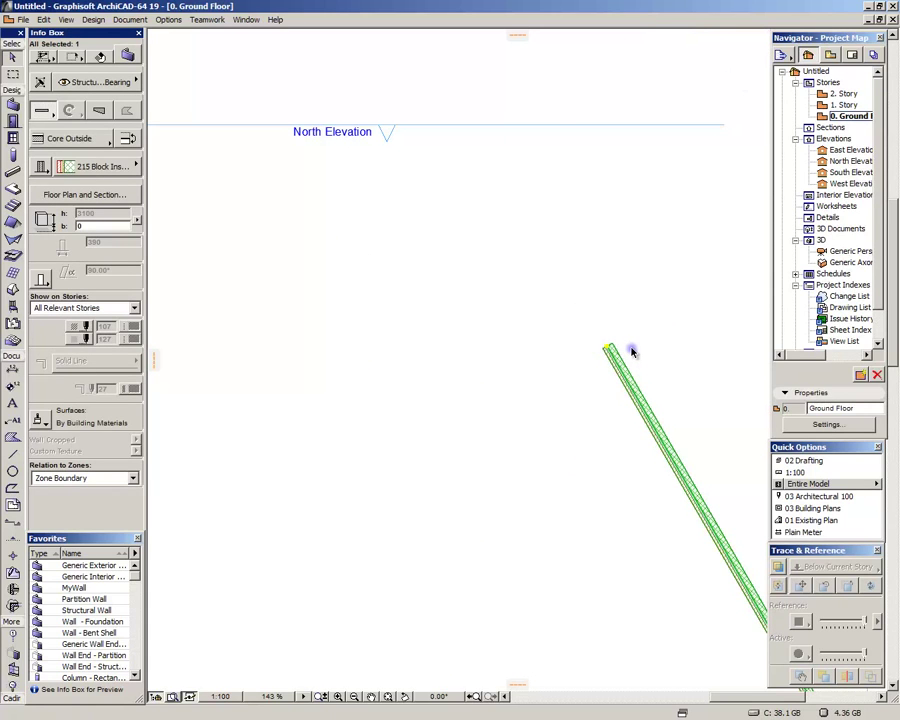
{"action": "left_click", "coordinate": [625, 328]}
{"action": "left_click_drag", "start_coordinate": [628, 324], "coordinate": [556, 408]}
{"action": "key", "text": "Delete"}
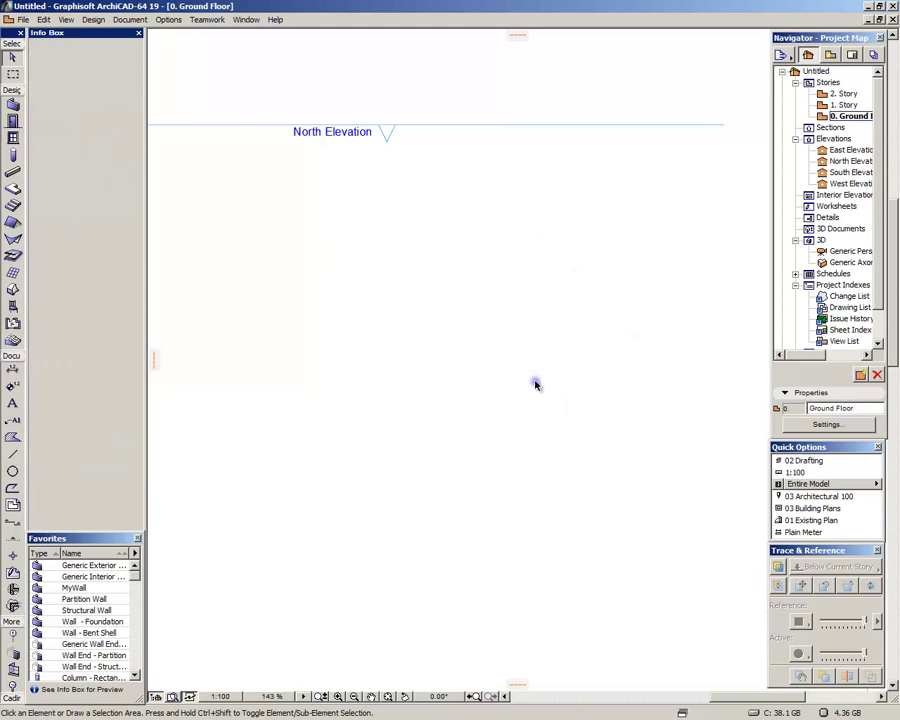
{"action": "key", "text": "ctrl+alt+k"}
- Set the selection dots and marquee colour to blue
{"action": "left_click", "coordinate": [327, 107]}
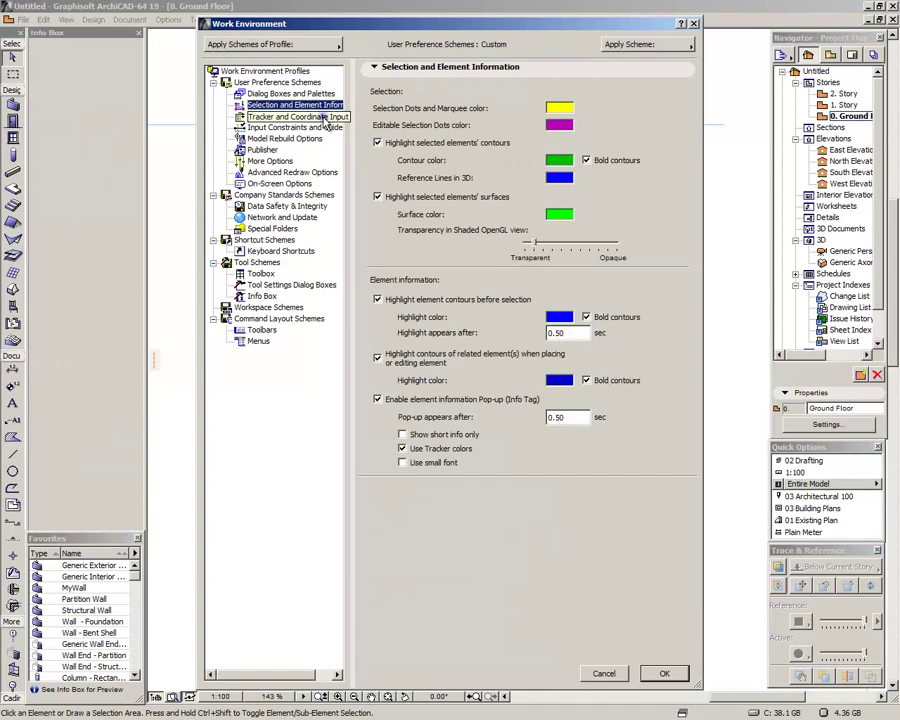
{"action": "left_click", "coordinate": [562, 109]}
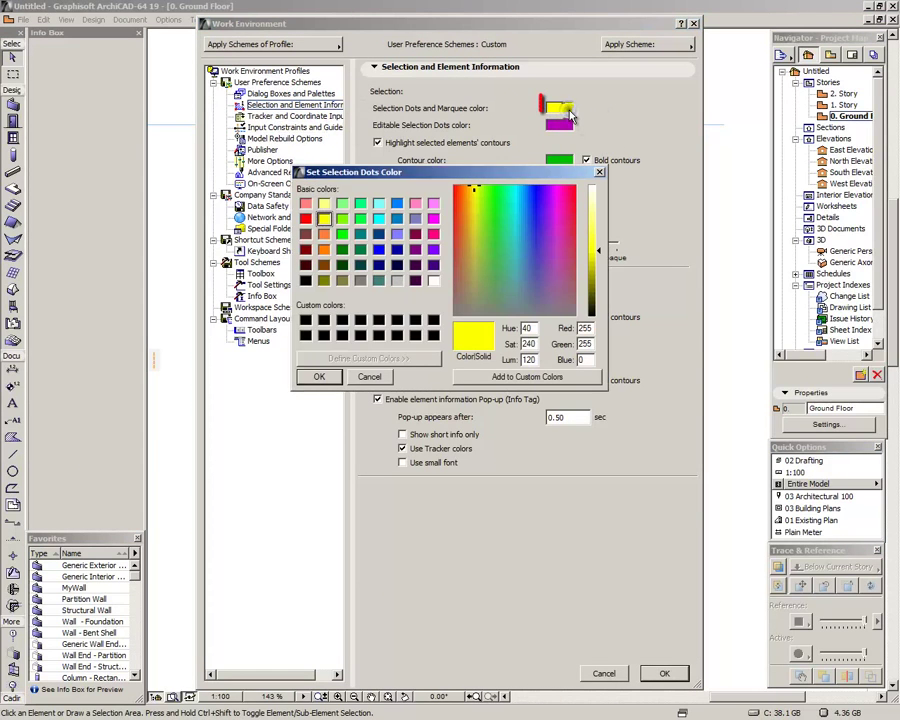
{"action": "left_click", "coordinate": [379, 249]}
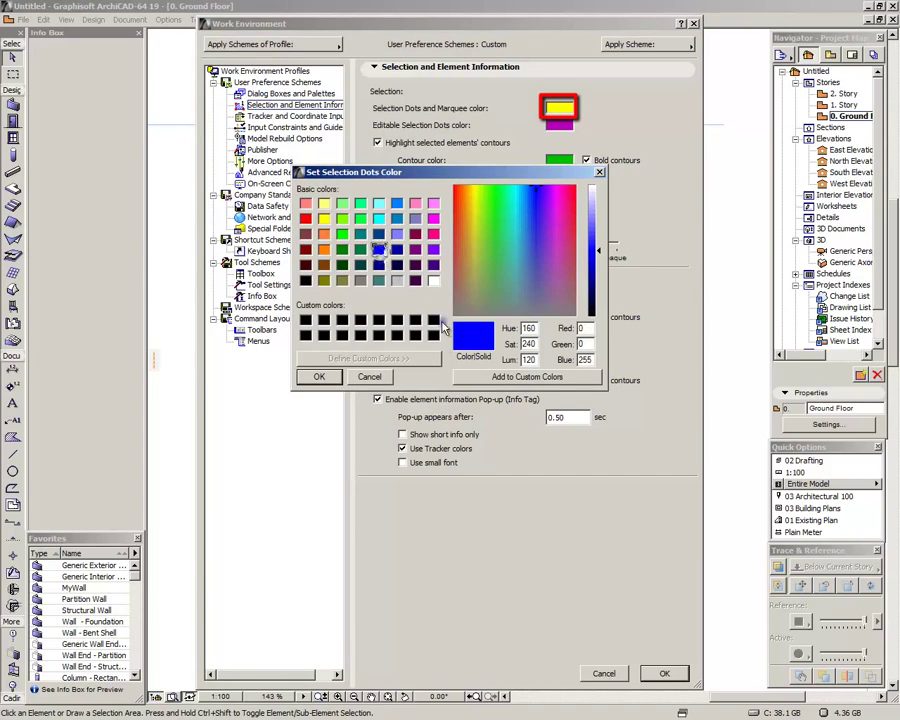
{"action": "left_click", "coordinate": [319, 377]}
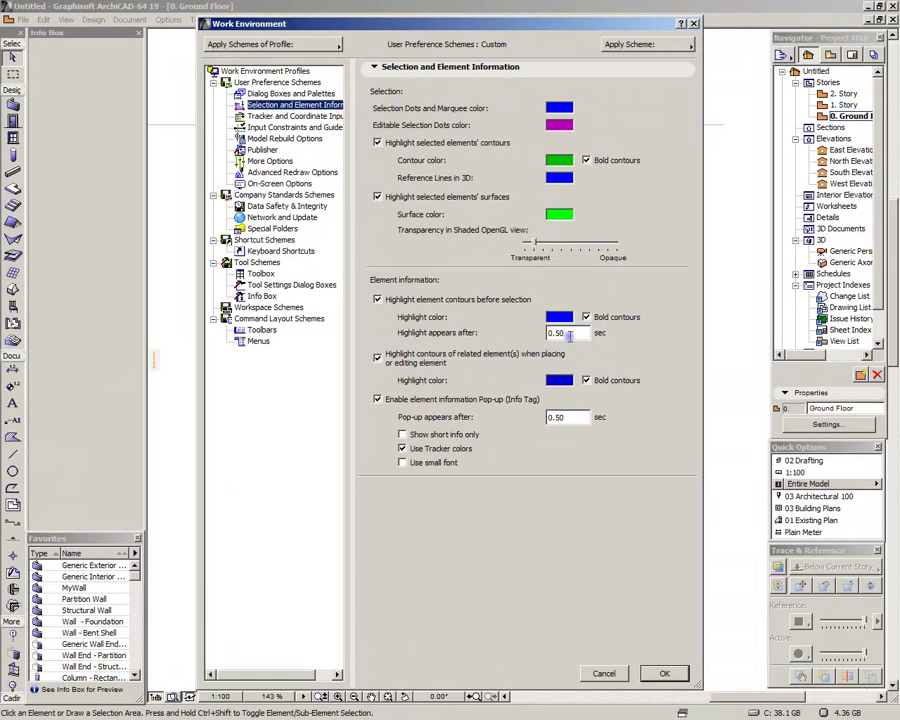
- Set highlighting to appear after 0.25 seconds and enable tracker colours for the info tag
{"action": "double_click", "coordinate": [563, 334]}
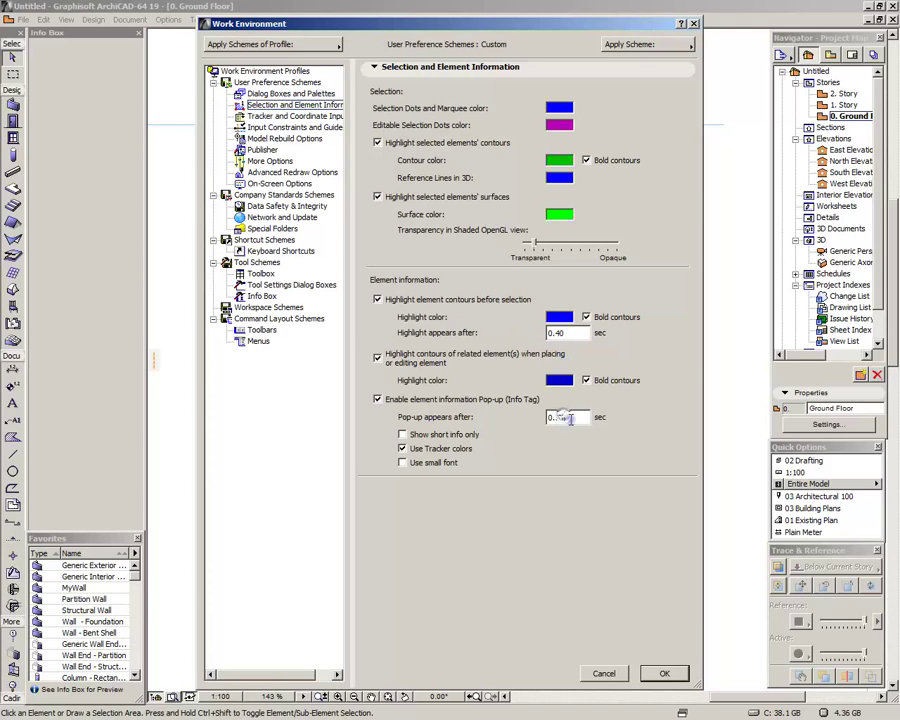
{"action": "double_click", "coordinate": [563, 333]}
{"action": "type", "text": "0."}
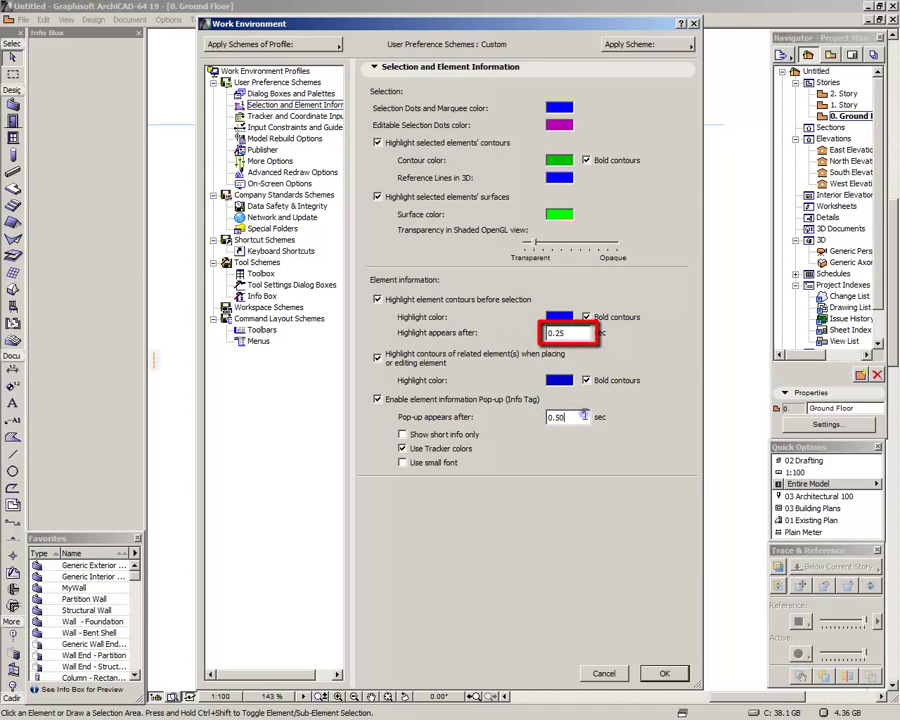
{"action": "double_click", "coordinate": [576, 420]}
{"action": "left_click", "coordinate": [458, 436]}
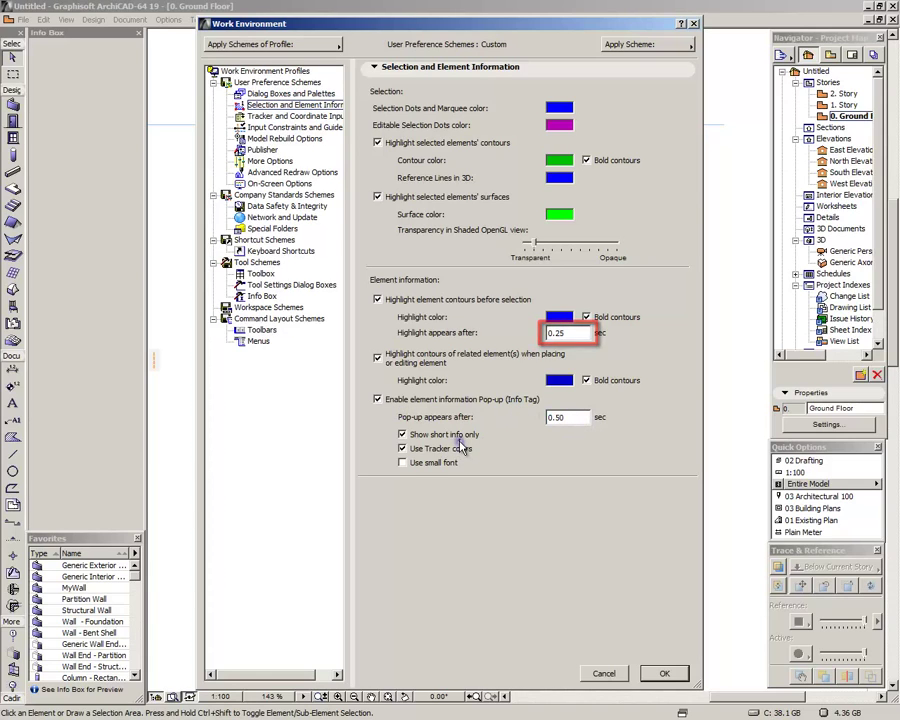
{"action": "left_click", "coordinate": [460, 435]}
{"action": "left_click", "coordinate": [440, 448]}
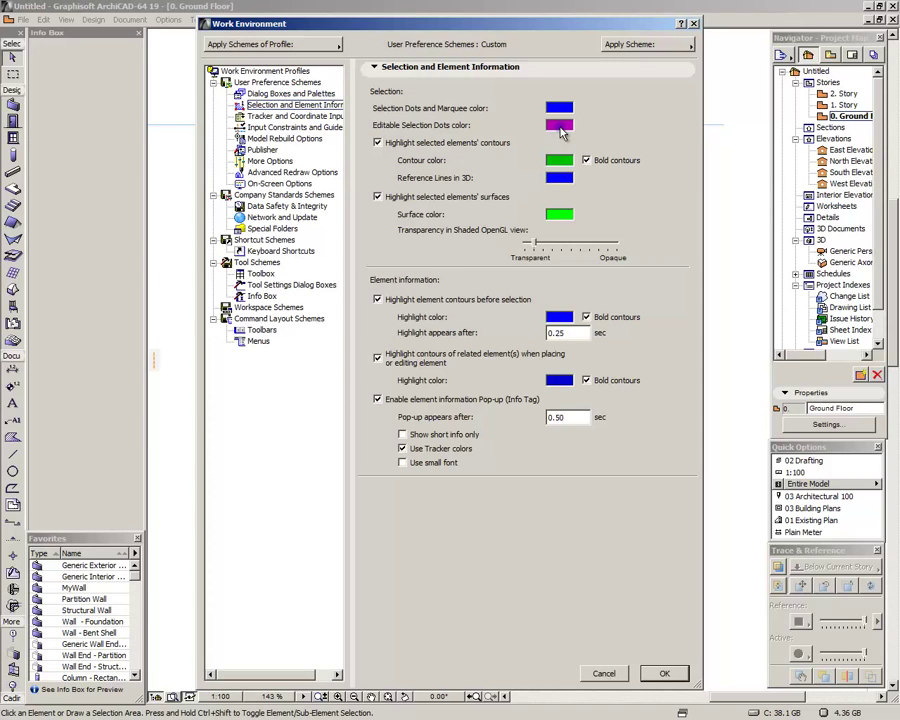
- Change the editable selection dots colour from magenta to yellow
{"action": "left_click", "coordinate": [560, 127]}
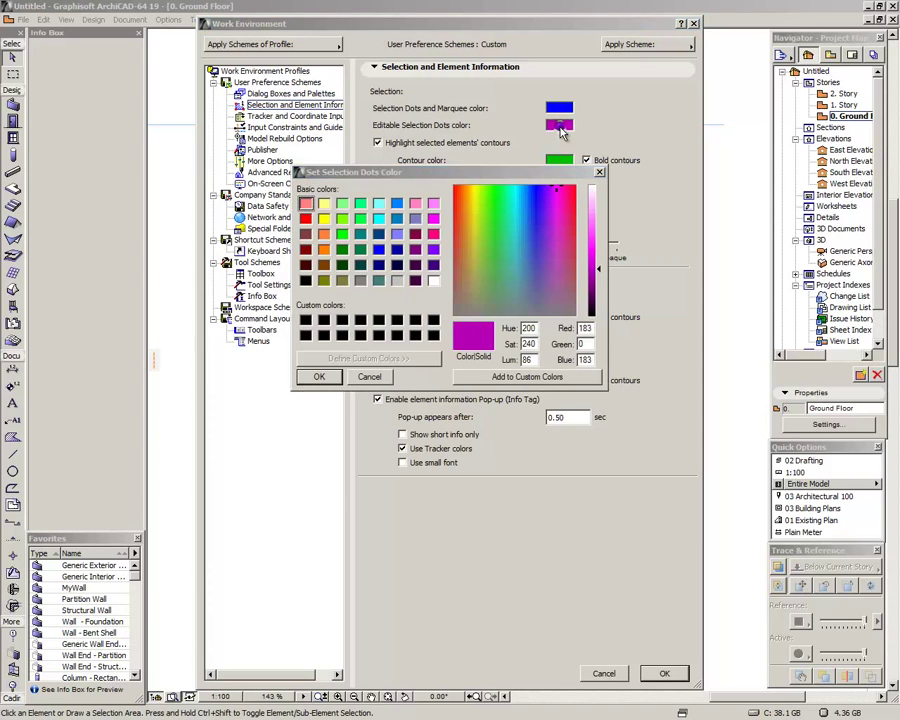
{"action": "left_click", "coordinate": [325, 219]}
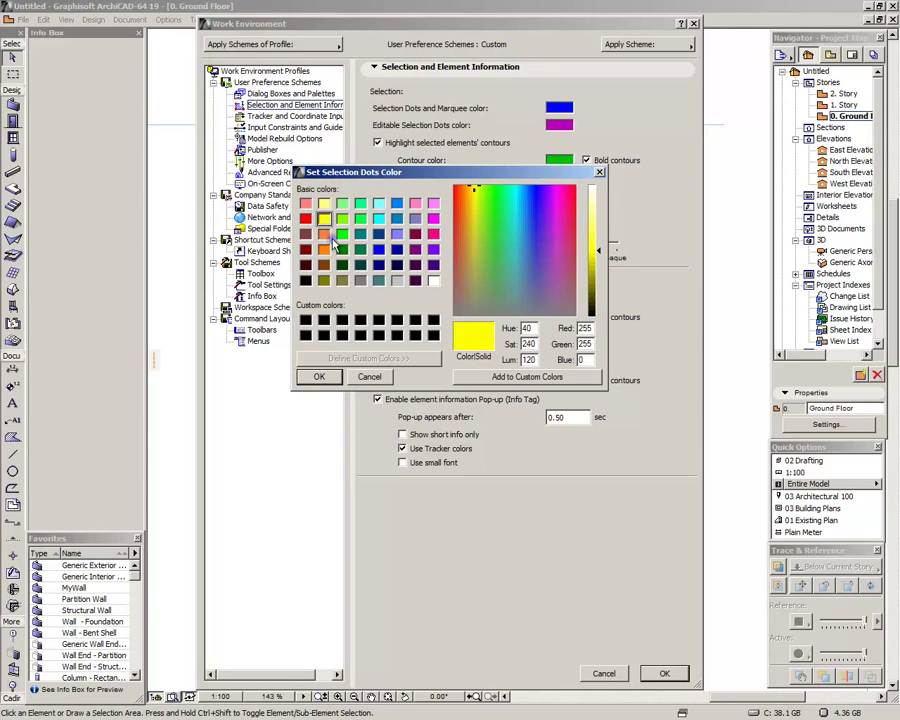
{"action": "left_click", "coordinate": [318, 378]}
- Apply the preferences and draw a horizontal test wall across the plan
{"action": "left_click", "coordinate": [663, 676]}
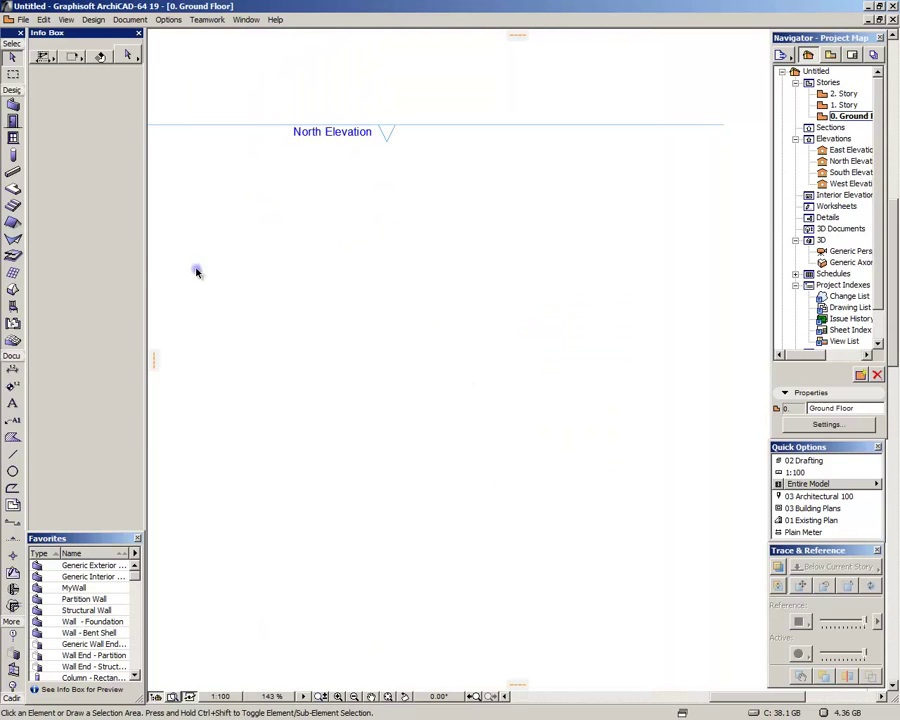
{"action": "left_click", "coordinate": [13, 104]}
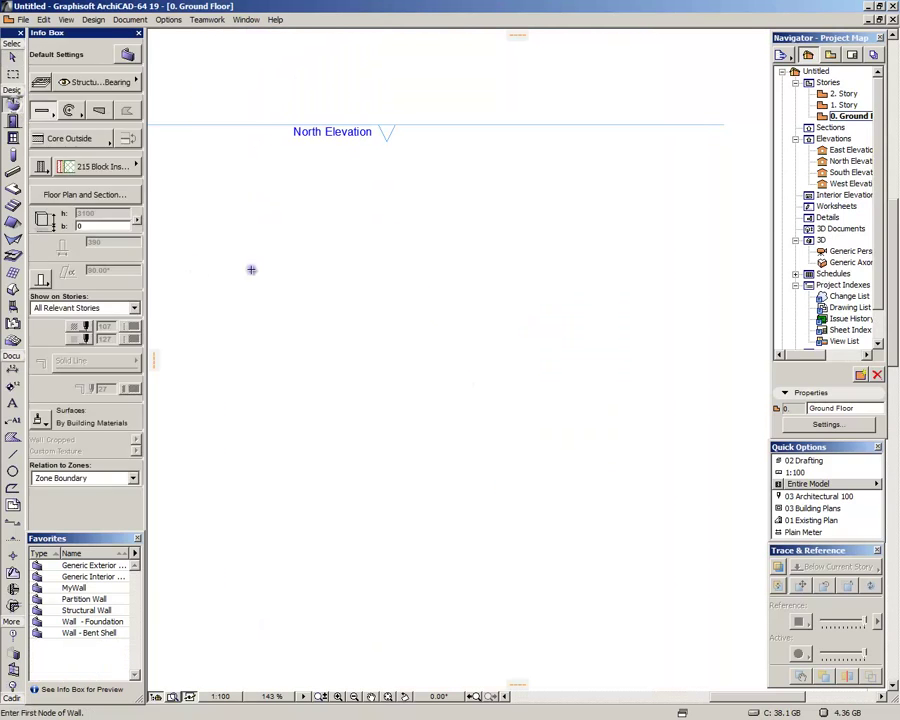
{"action": "left_click", "coordinate": [339, 367]}
{"action": "left_click", "coordinate": [672, 370]}
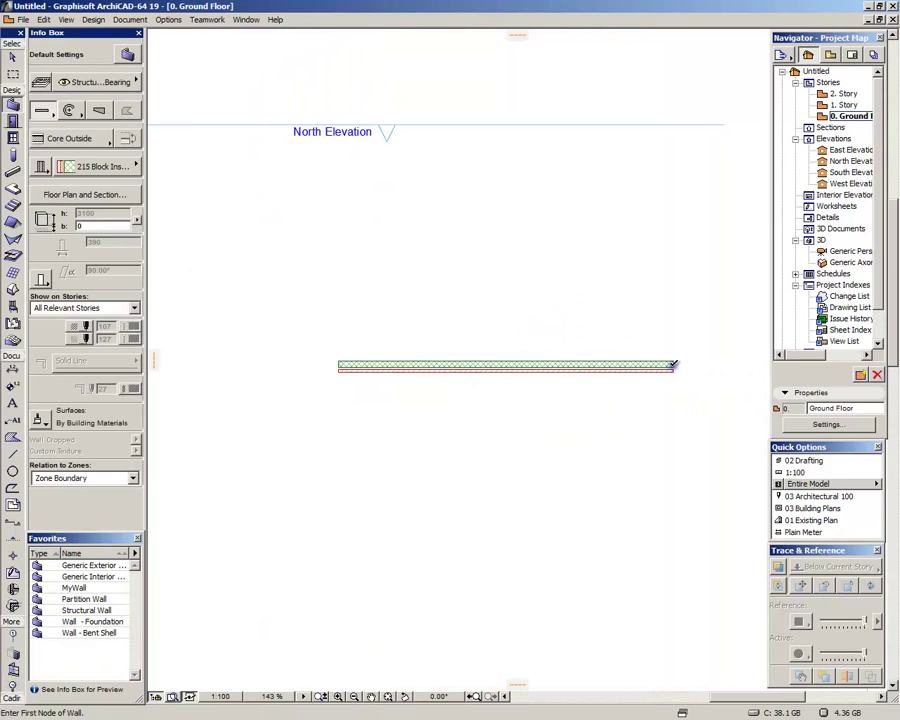
- Mirror the wall with Ctrl+M across a two-point axis and grab the tilted wall's end point
{"action": "scroll", "coordinate": [677, 372], "scroll_direction": "up", "scroll_amount": 5}
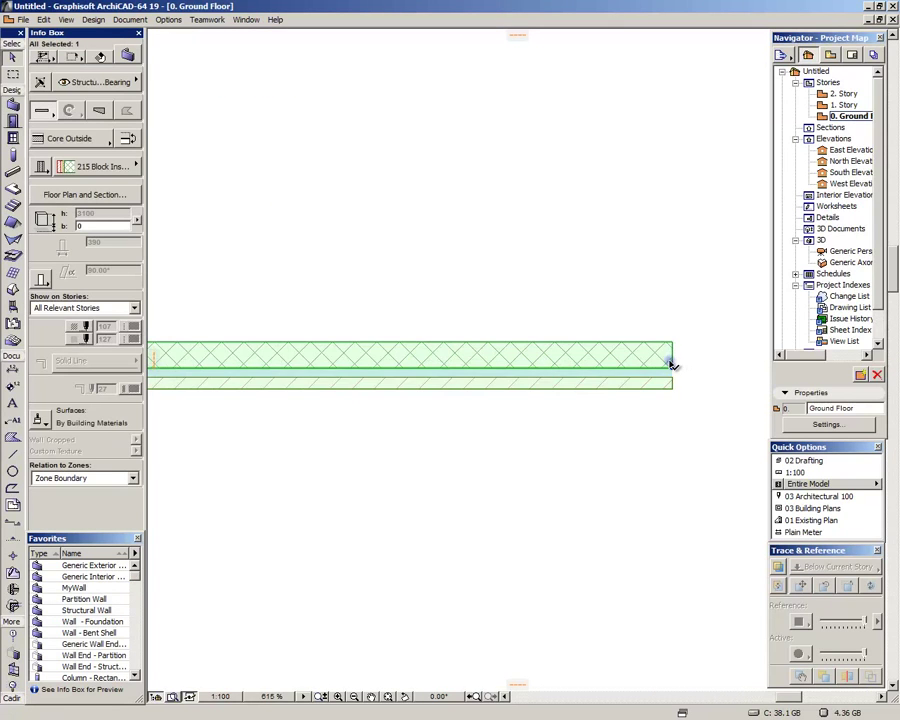
{"action": "key", "text": "ctrl+m"}
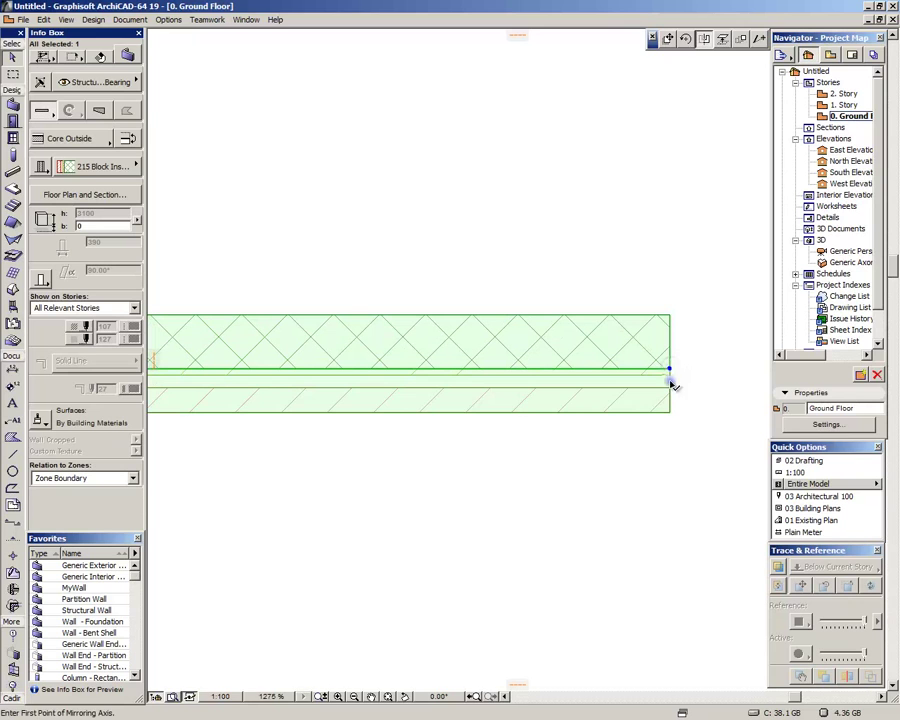
{"action": "left_click", "coordinate": [640, 172]}
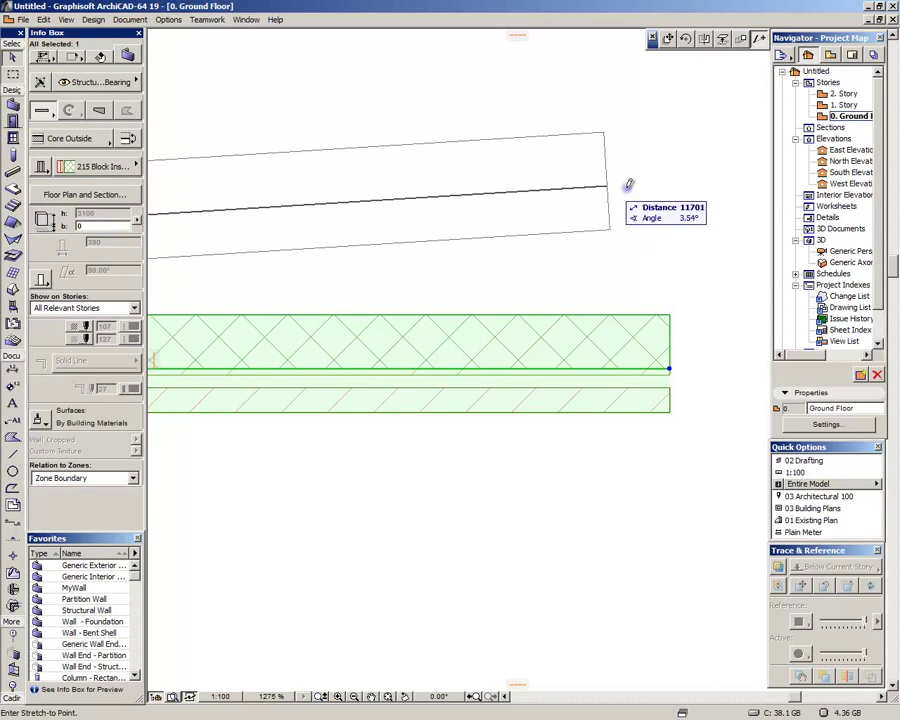
{"action": "left_click", "coordinate": [628, 196]}
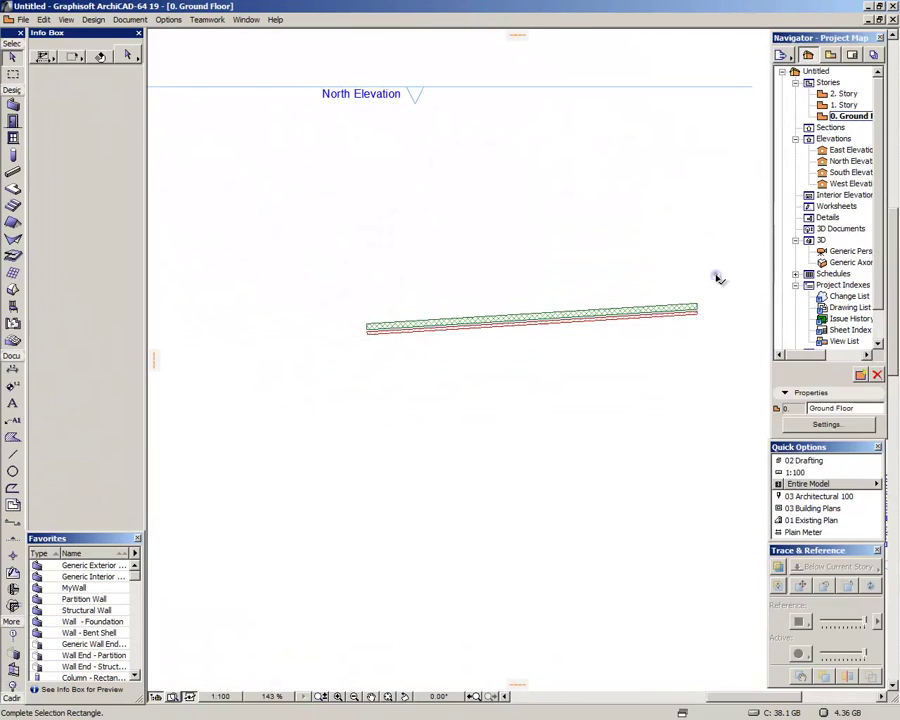
{"action": "left_click", "coordinate": [696, 305]}
{"action": "scroll", "coordinate": [696, 310], "scroll_direction": "up", "scroll_amount": 5}
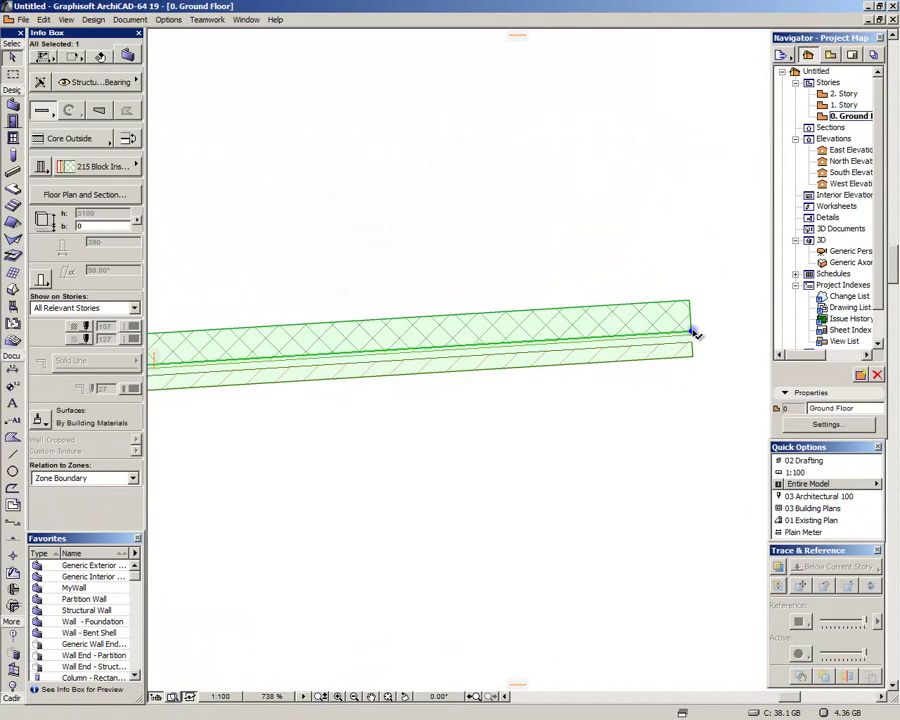
{"action": "left_click", "coordinate": [692, 331]}
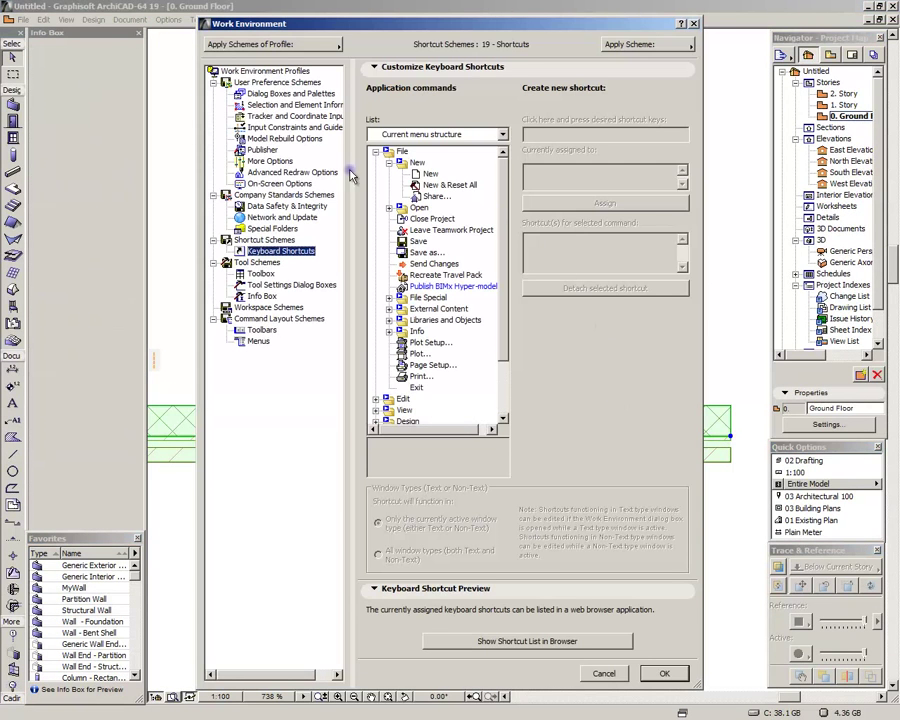
- Set the Reference Lines in 3D highlight colour to red
{"action": "left_click", "coordinate": [285, 104]}
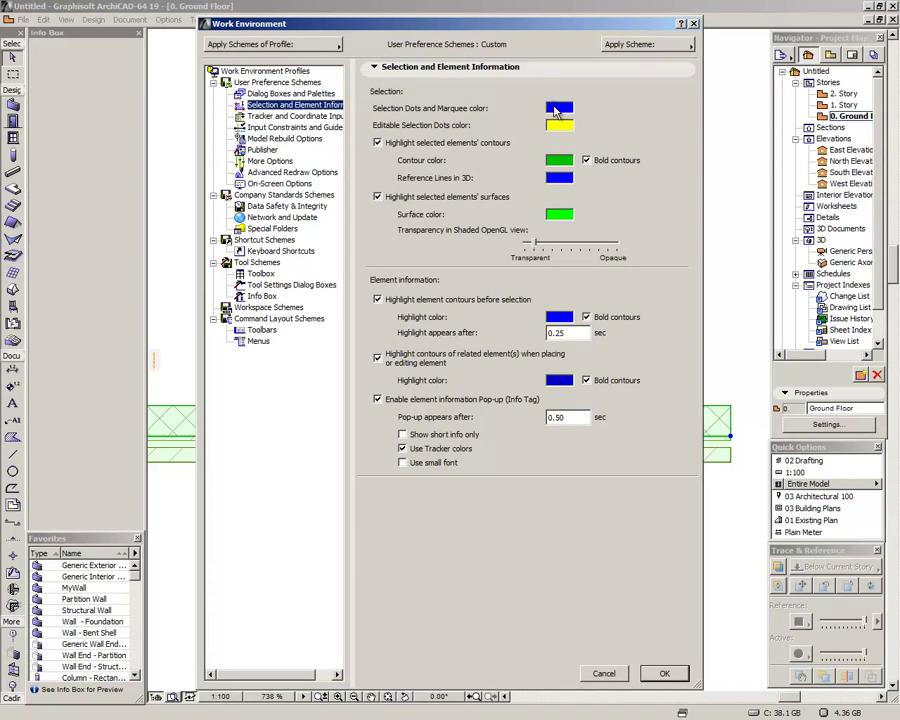
{"action": "left_click", "coordinate": [559, 179]}
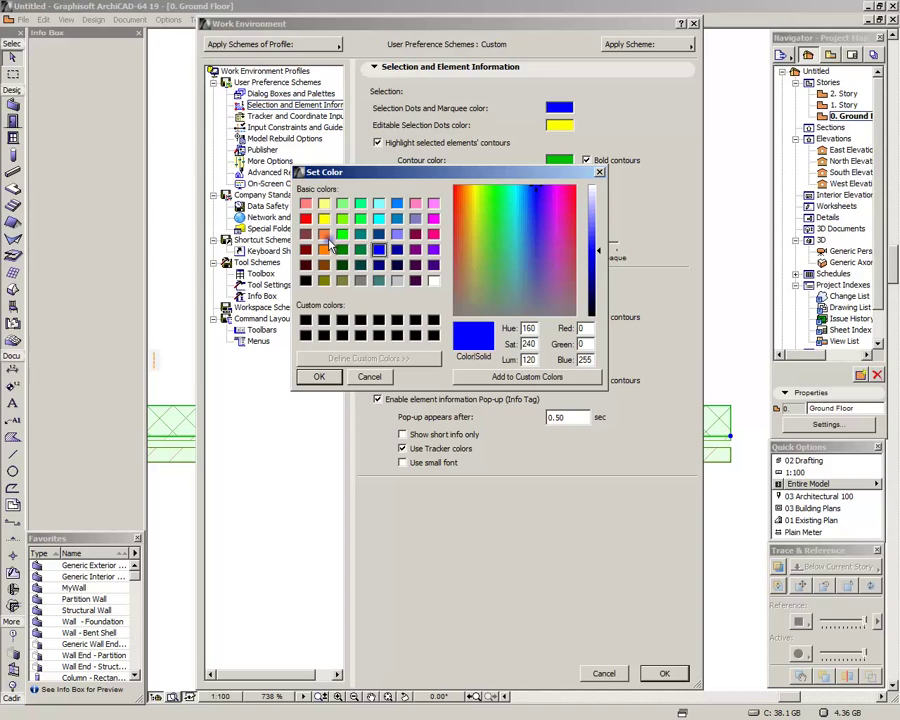
{"action": "left_click", "coordinate": [305, 218]}
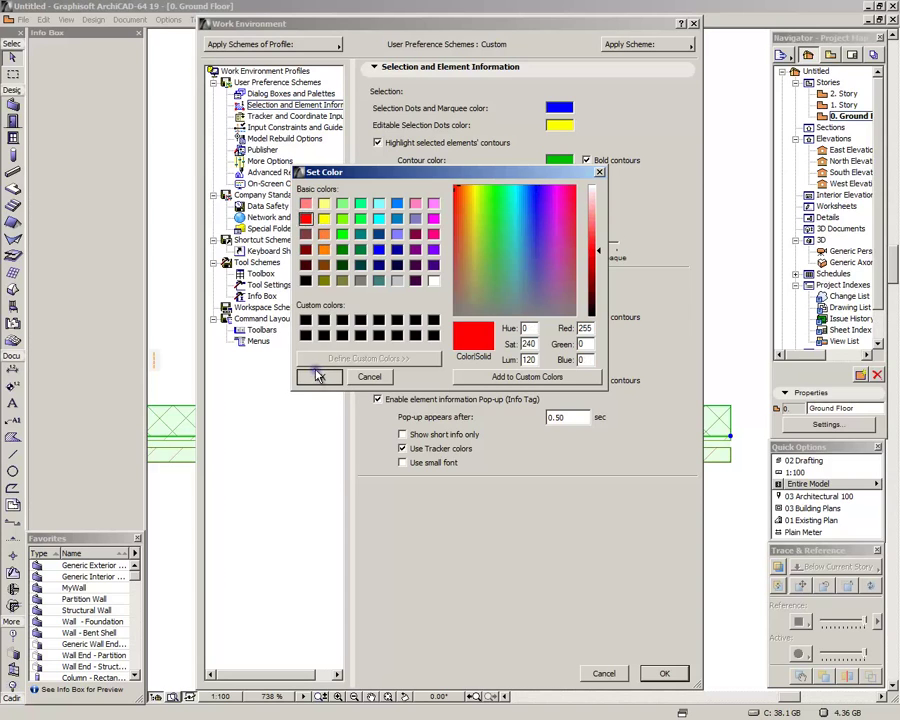
{"action": "left_click", "coordinate": [319, 376]}
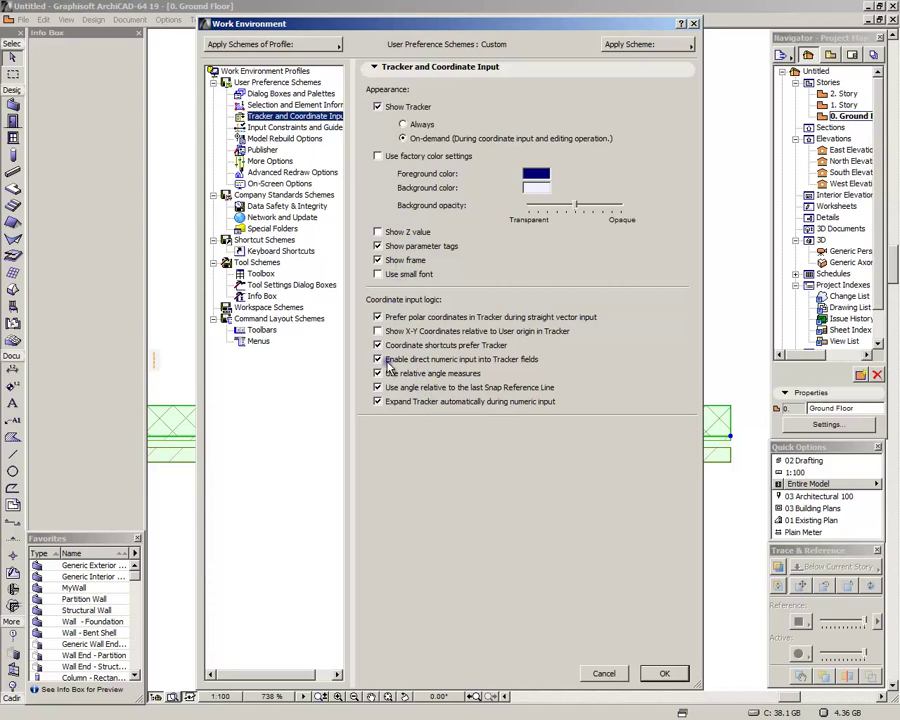
- Set Incremental Angle to 45° and snap reference highlight delay to 0.20 sec, then apply
{"action": "left_click", "coordinate": [294, 127]}
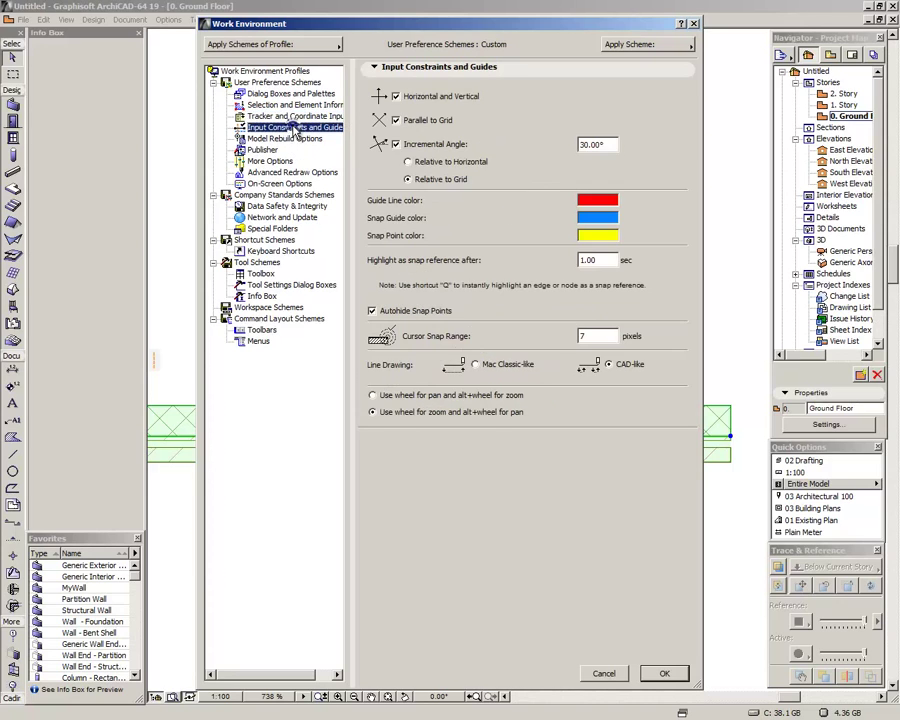
{"action": "double_click", "coordinate": [612, 145]}
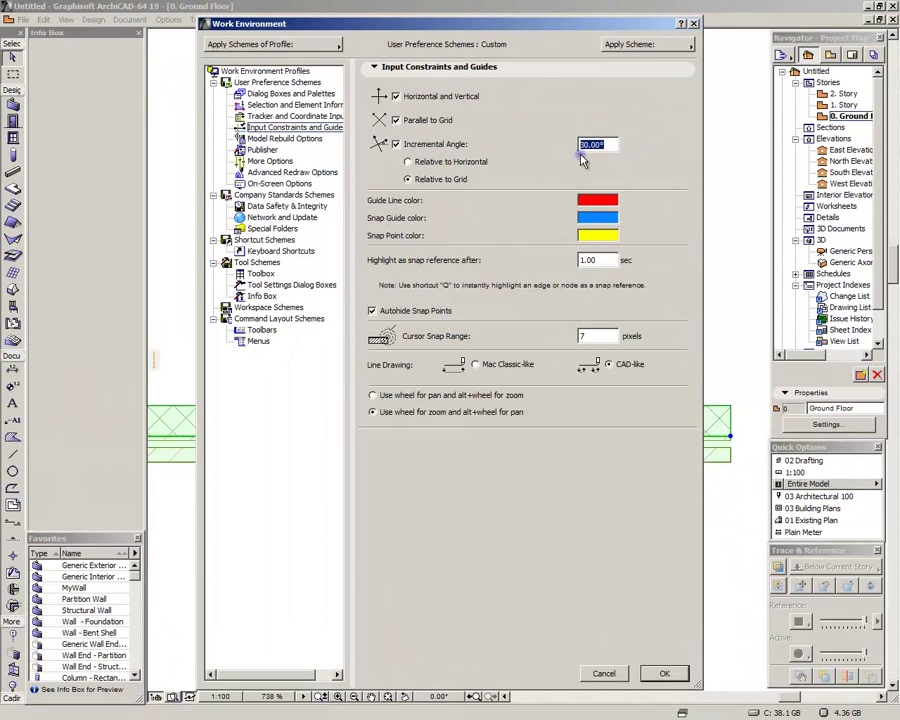
{"action": "type", "text": "45"}
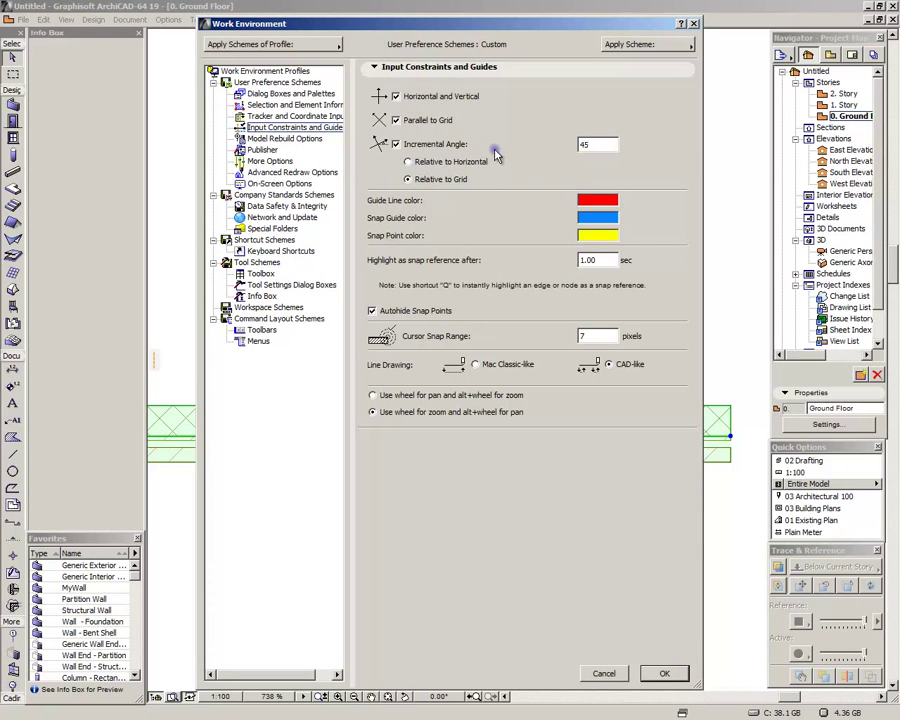
{"action": "double_click", "coordinate": [588, 260]}
{"action": "type", "text": "0.20"}
{"action": "left_click", "coordinate": [670, 676]}
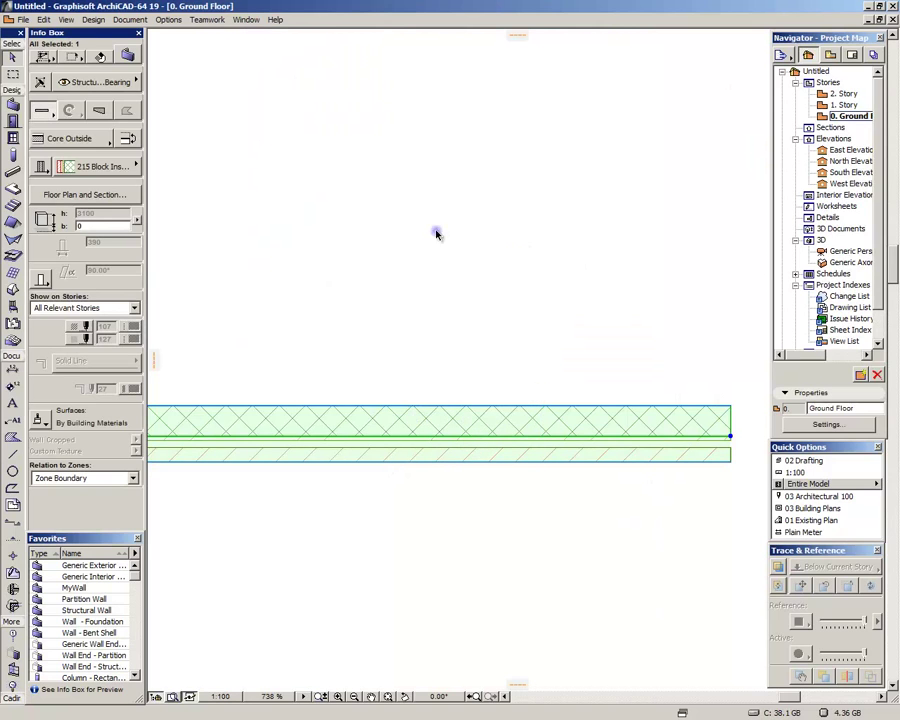
- Draw a diagonal test line above the wall with the Line tool
{"action": "key", "text": "l"}
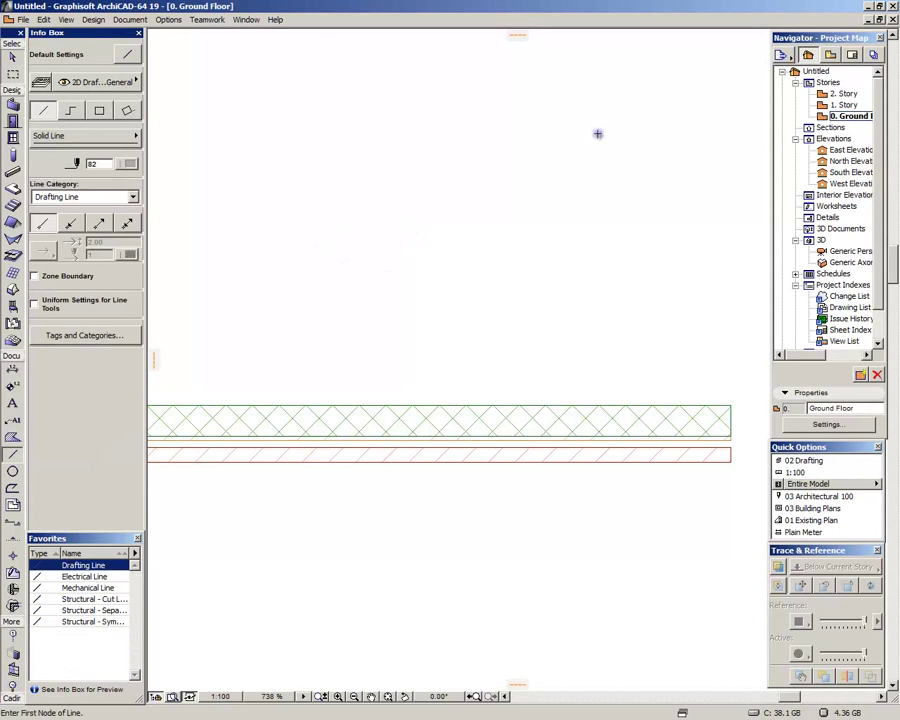
{"action": "left_click", "coordinate": [297, 133]}
{"action": "left_click", "coordinate": [588, 259]}
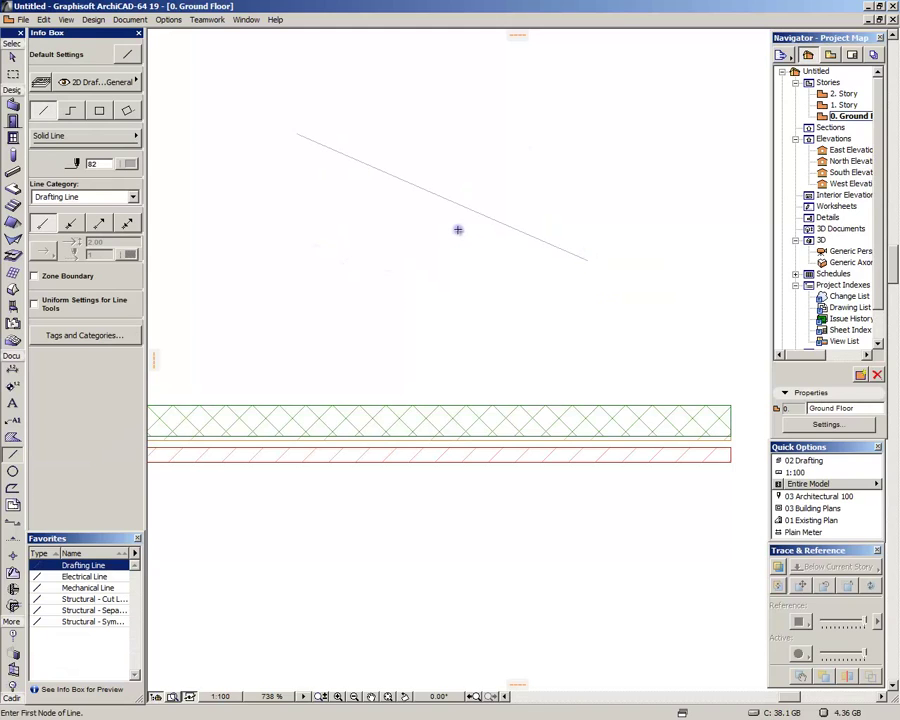
- Select the test line with a marquee and delete it
{"action": "left_click", "coordinate": [453, 207], "text": "shift"}
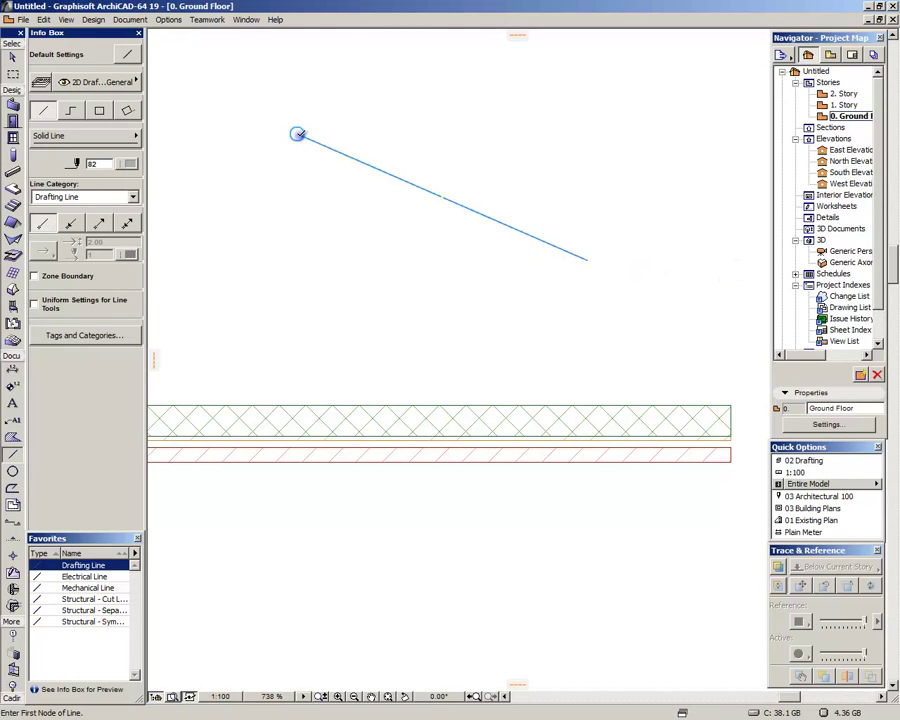
{"action": "left_click", "coordinate": [586, 256]}
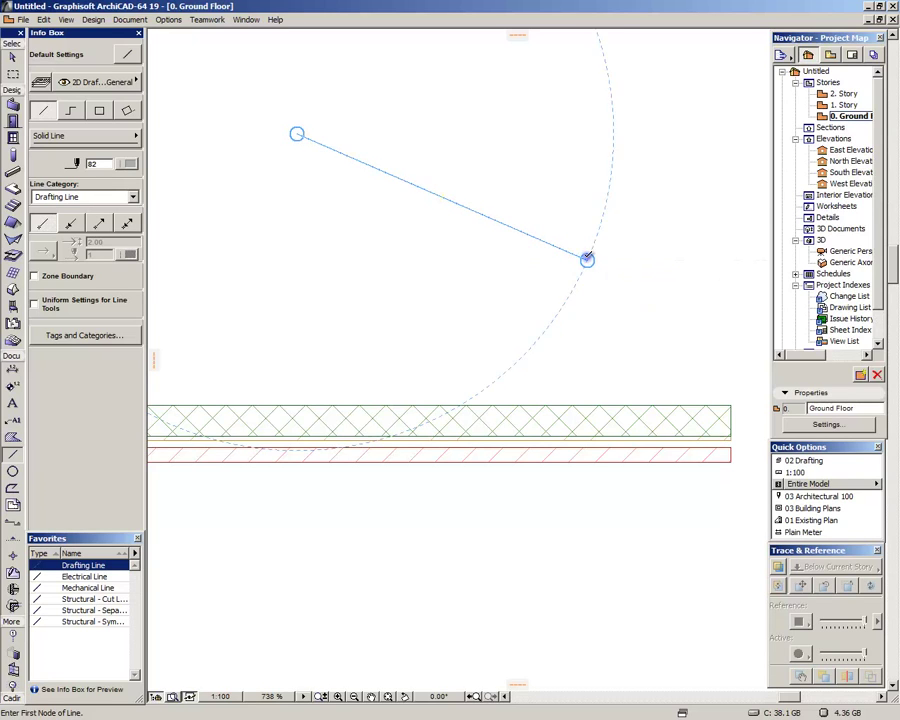
{"action": "key", "text": "Escape"}
{"action": "key", "text": "Escape"}
{"action": "key", "text": "Escape"}
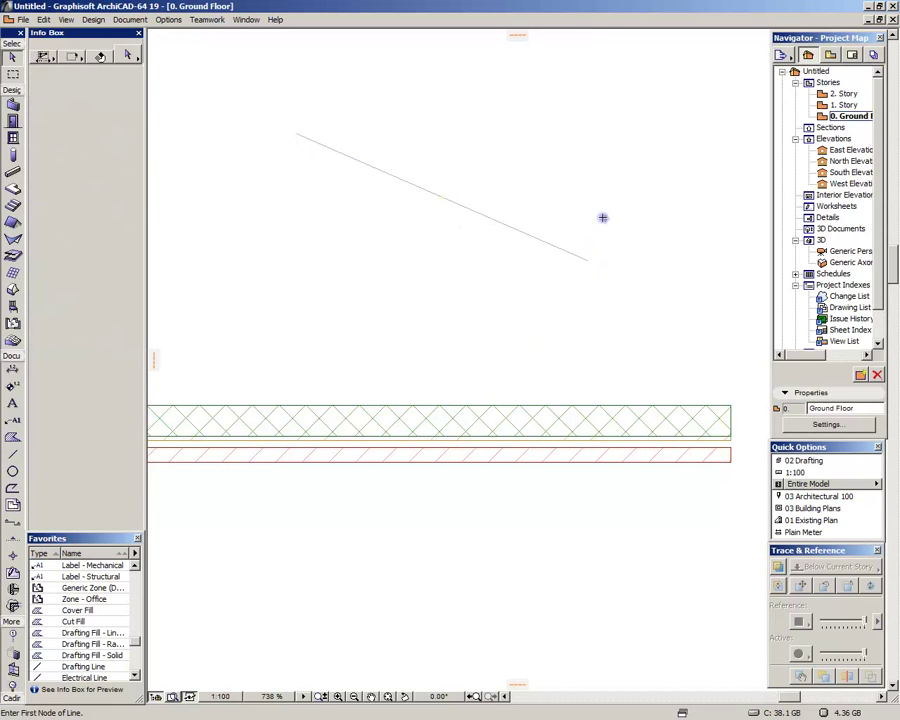
{"action": "left_click_drag", "start_coordinate": [601, 217], "coordinate": [275, 151]}
{"action": "key", "text": "Delete"}
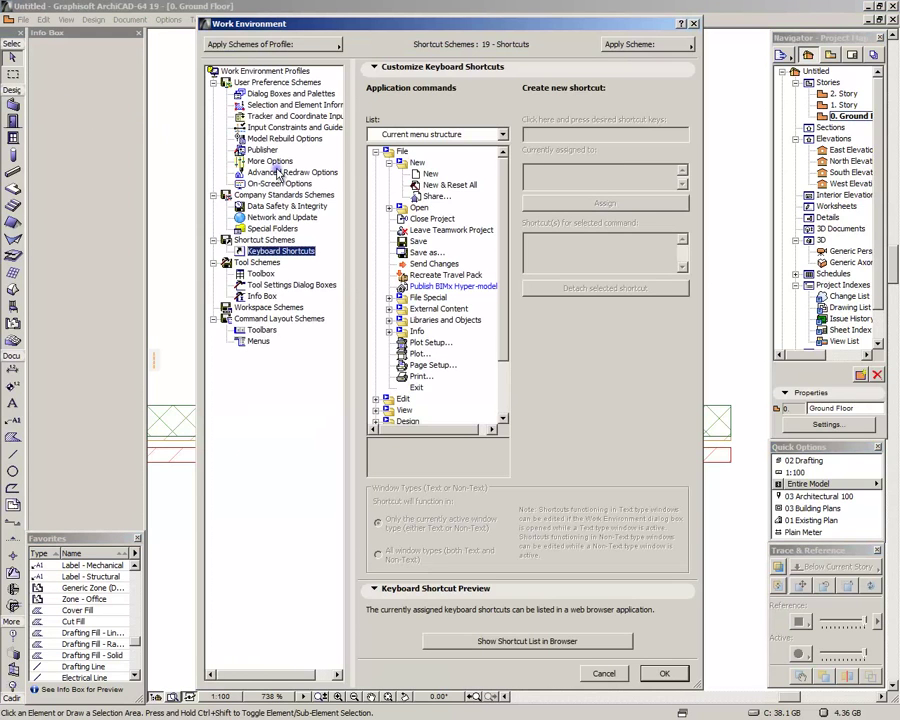
- Browse the Advanced Redraw, Input Constraints, Model Rebuild, Publisher and More Options pages, ending on On-Screen Options
{"action": "left_click", "coordinate": [278, 172]}
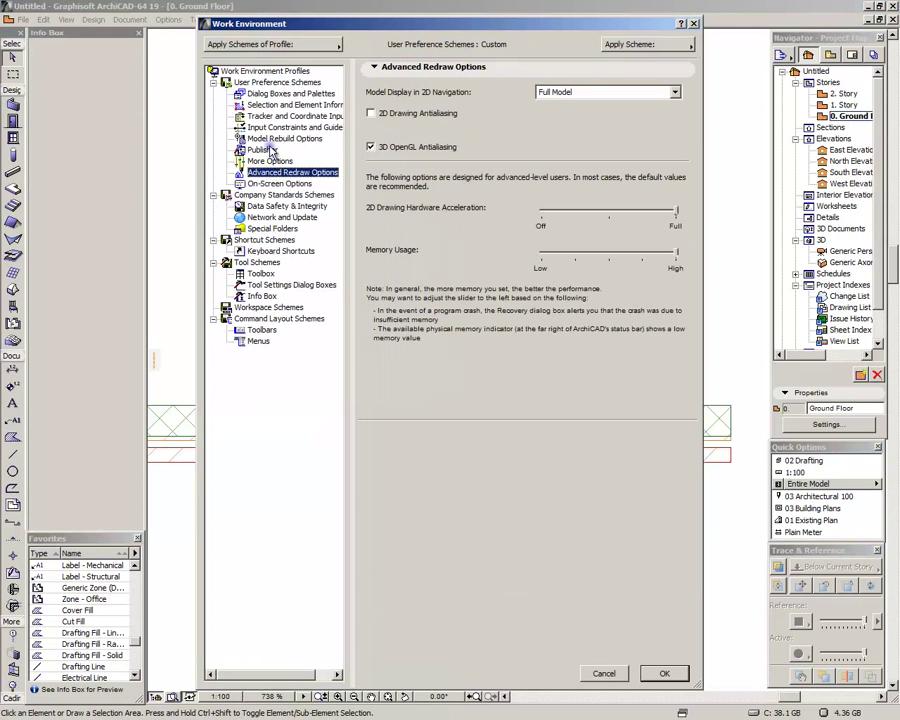
{"action": "left_click", "coordinate": [270, 128]}
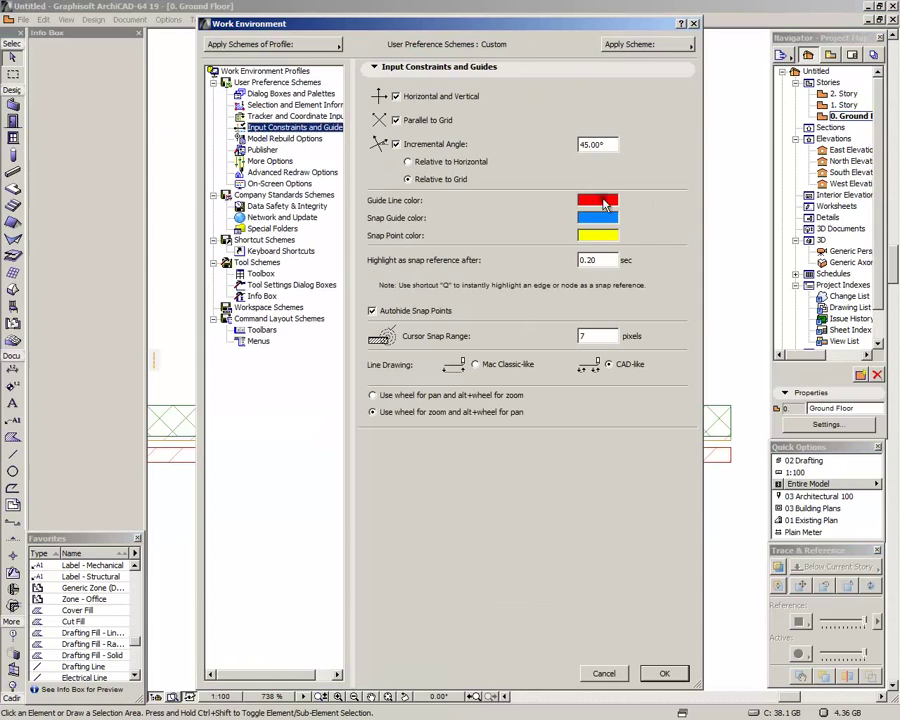
{"action": "left_click", "coordinate": [280, 140]}
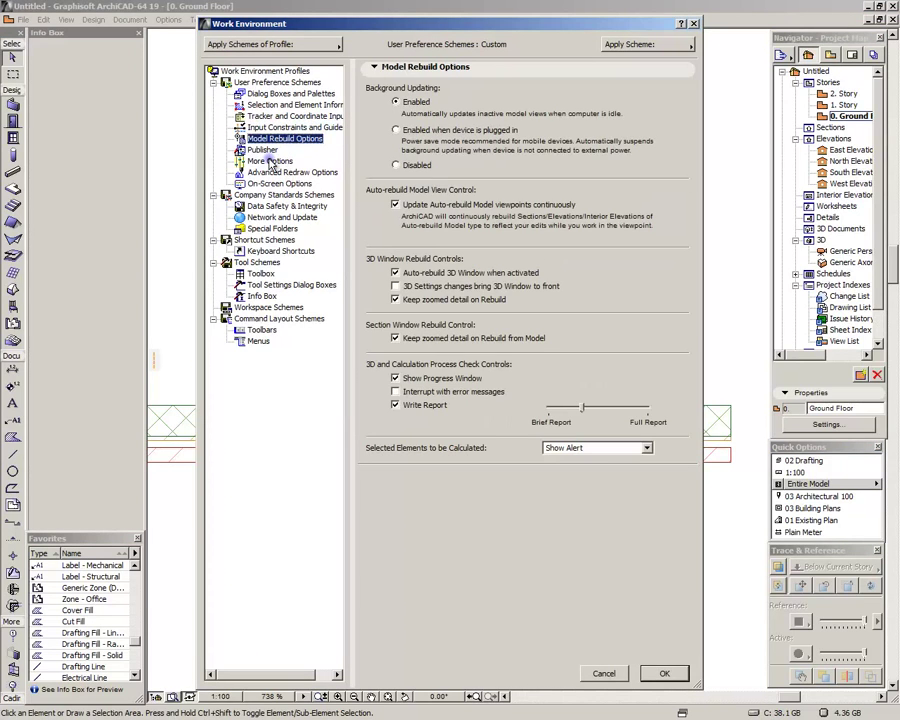
{"action": "left_click", "coordinate": [263, 150]}
{"action": "left_click", "coordinate": [279, 161]}
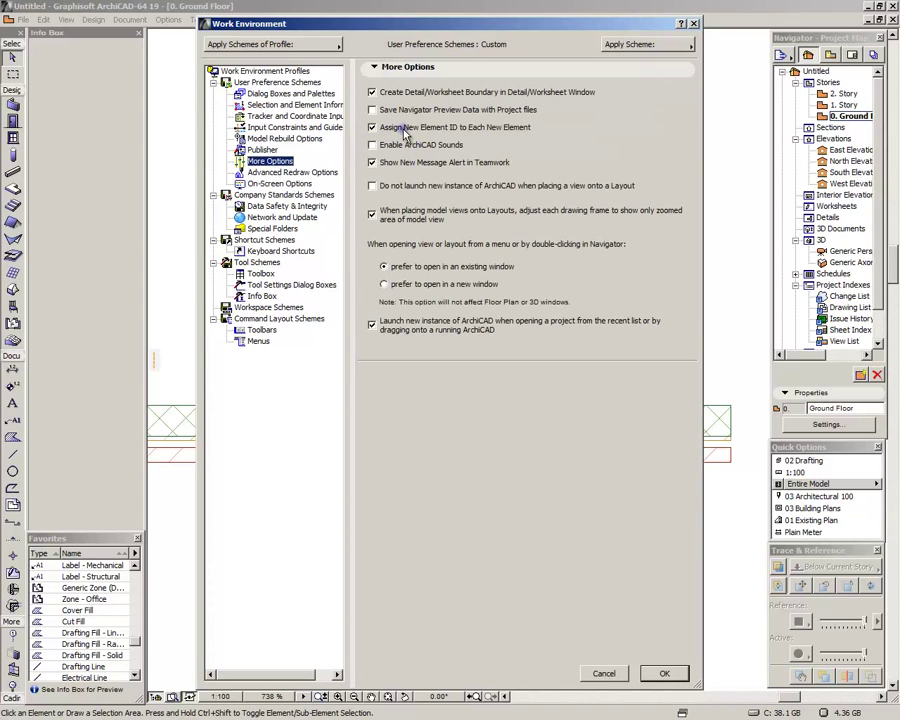
{"action": "left_click", "coordinate": [247, 176]}
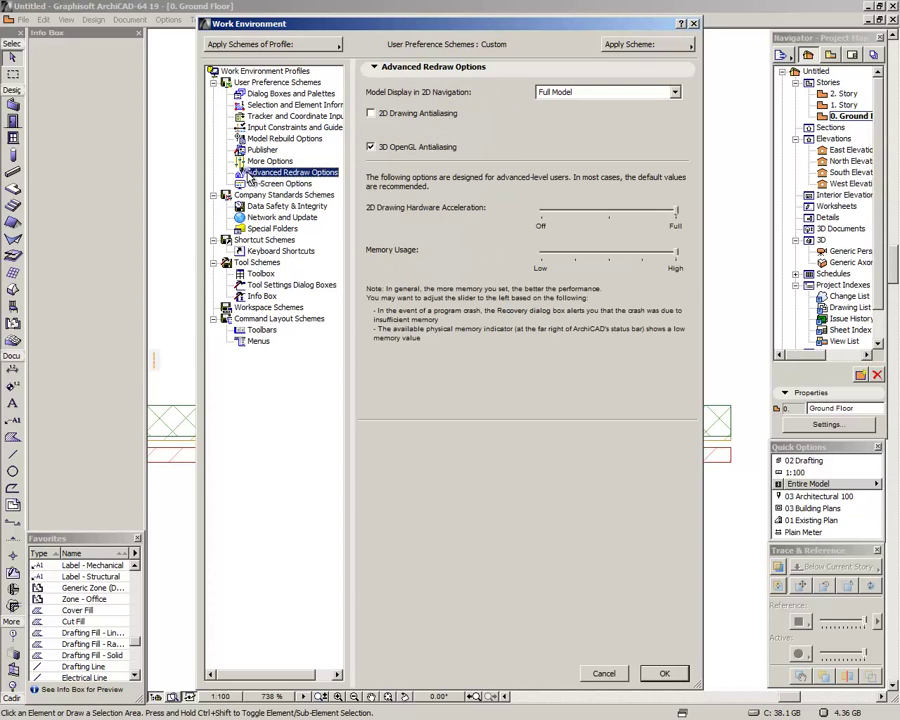
{"action": "left_click", "coordinate": [274, 185]}
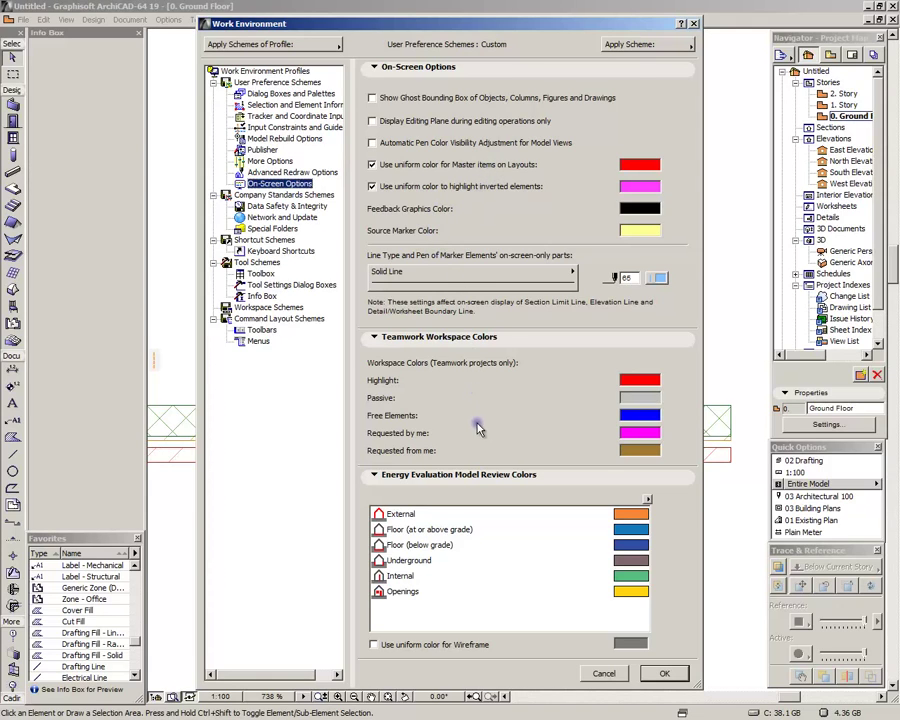
- Accept the Work Environment settings and zoom out slightly on the Ground Floor plan's test wall
{"action": "left_click", "coordinate": [676, 681]}
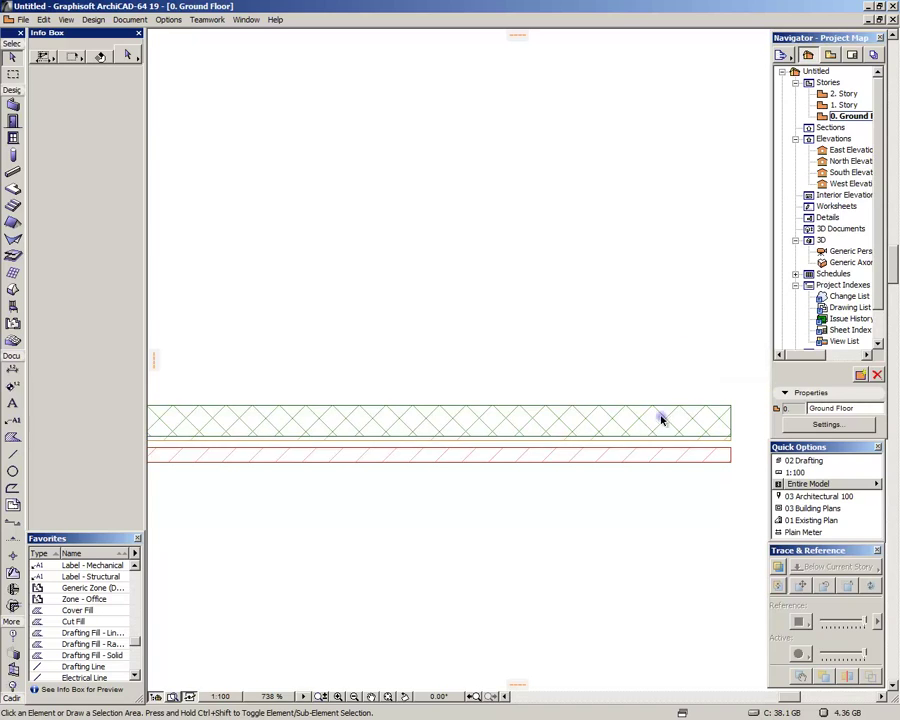
{"action": "scroll", "coordinate": [709, 393], "scroll_direction": "down", "scroll_amount": 1}
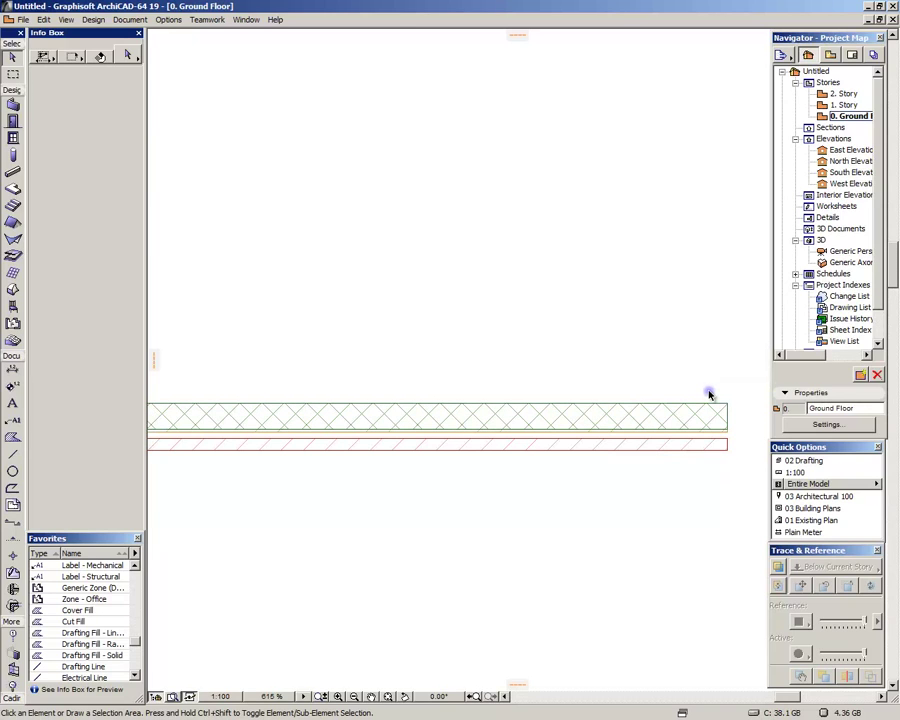